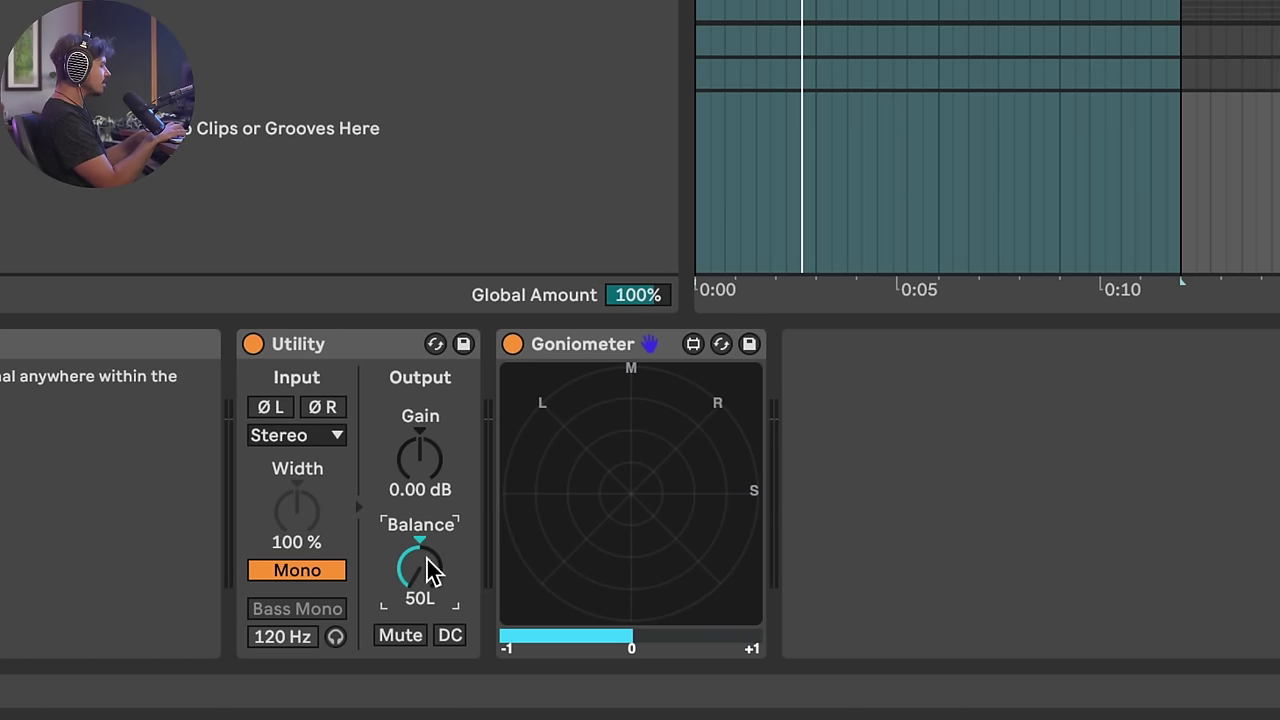
Bypass the Utility and play the audio to examine its stereo image on the Goniometer
{"action": "left_click", "coordinate": [253, 344]}
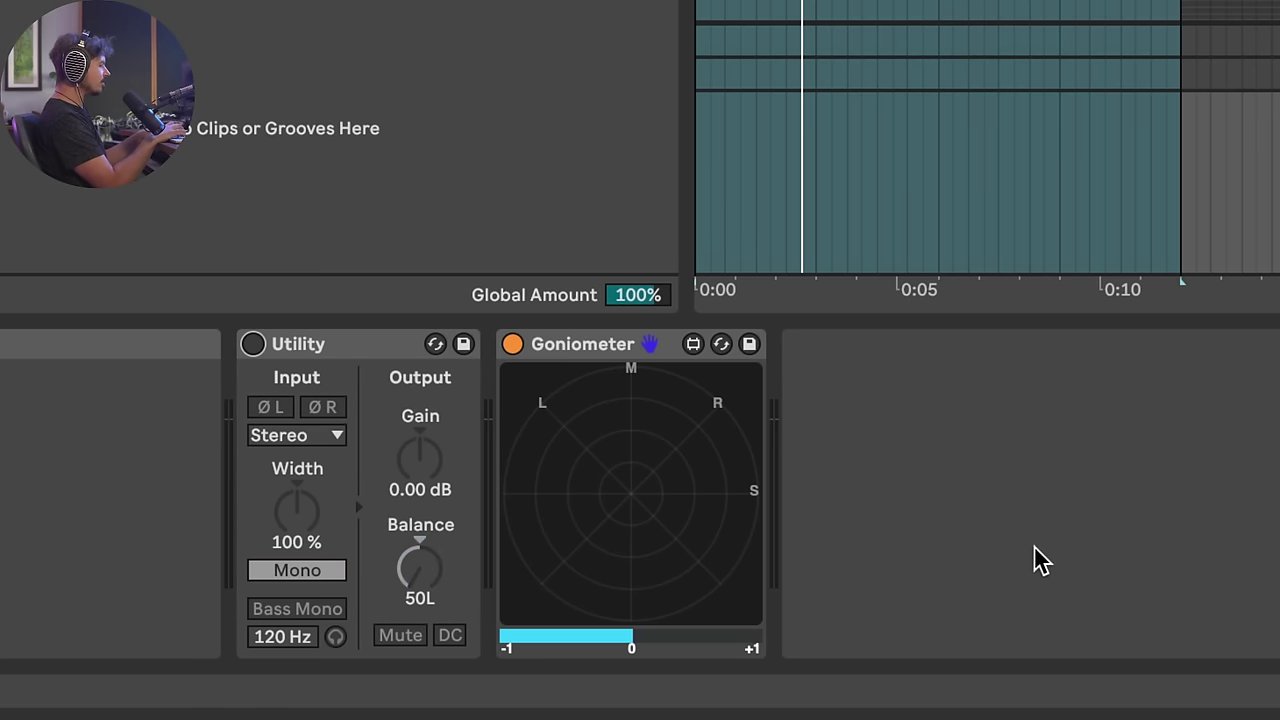
{"action": "key", "text": "space"}
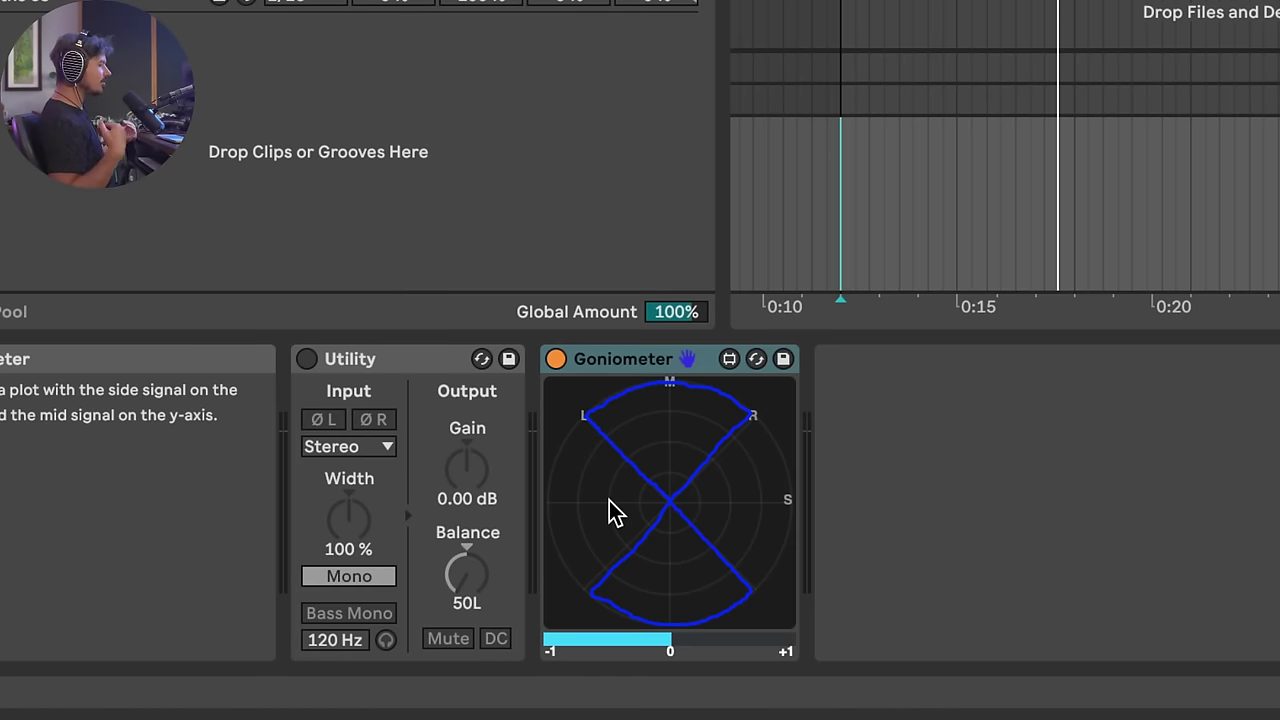
{"action": "key", "text": "space"}
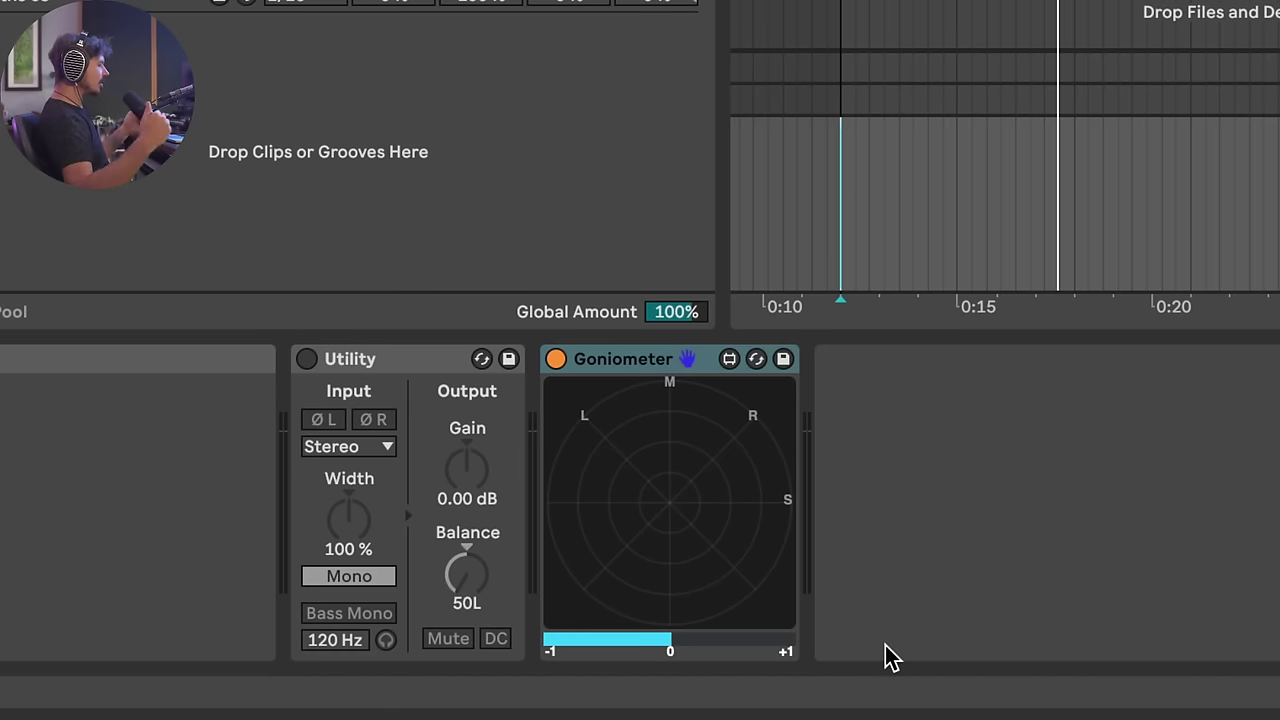
Reset the Utility's balance to centre and compare playback with its mono summing enabled and bypassed
{"action": "left_click", "coordinate": [466, 572]}
{"action": "key", "text": "Delete"}
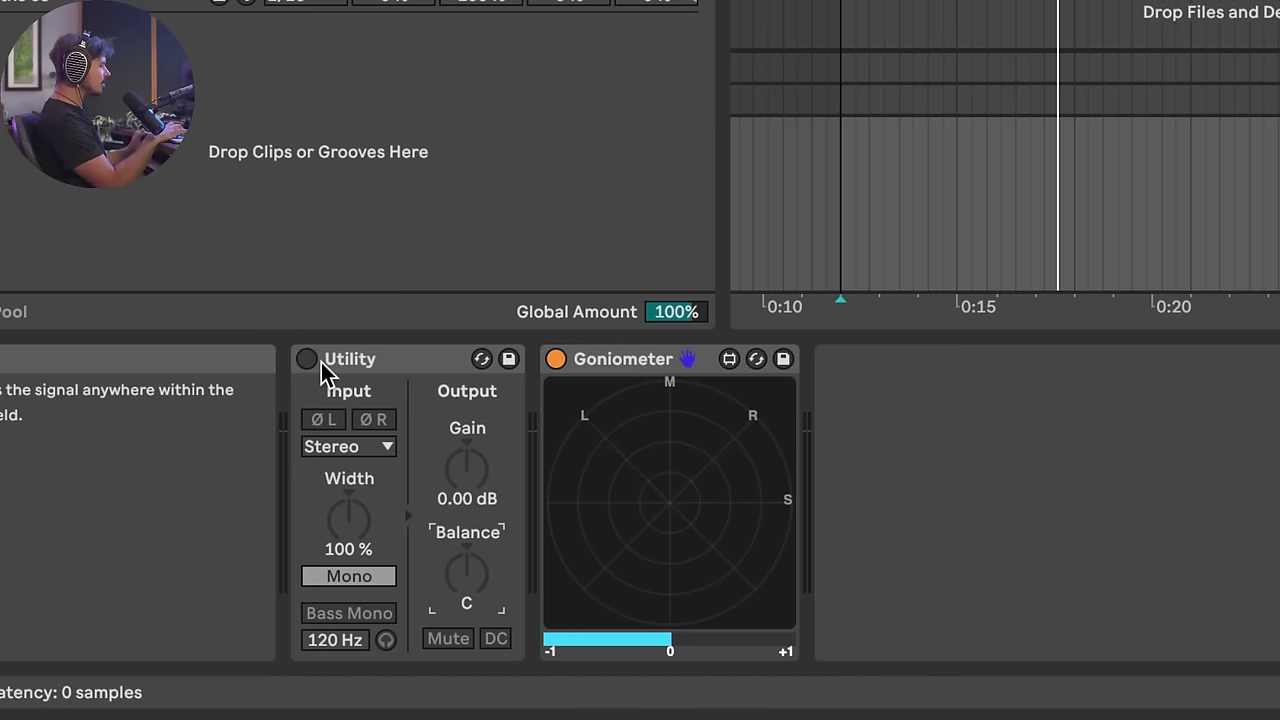
{"action": "key", "text": "space"}
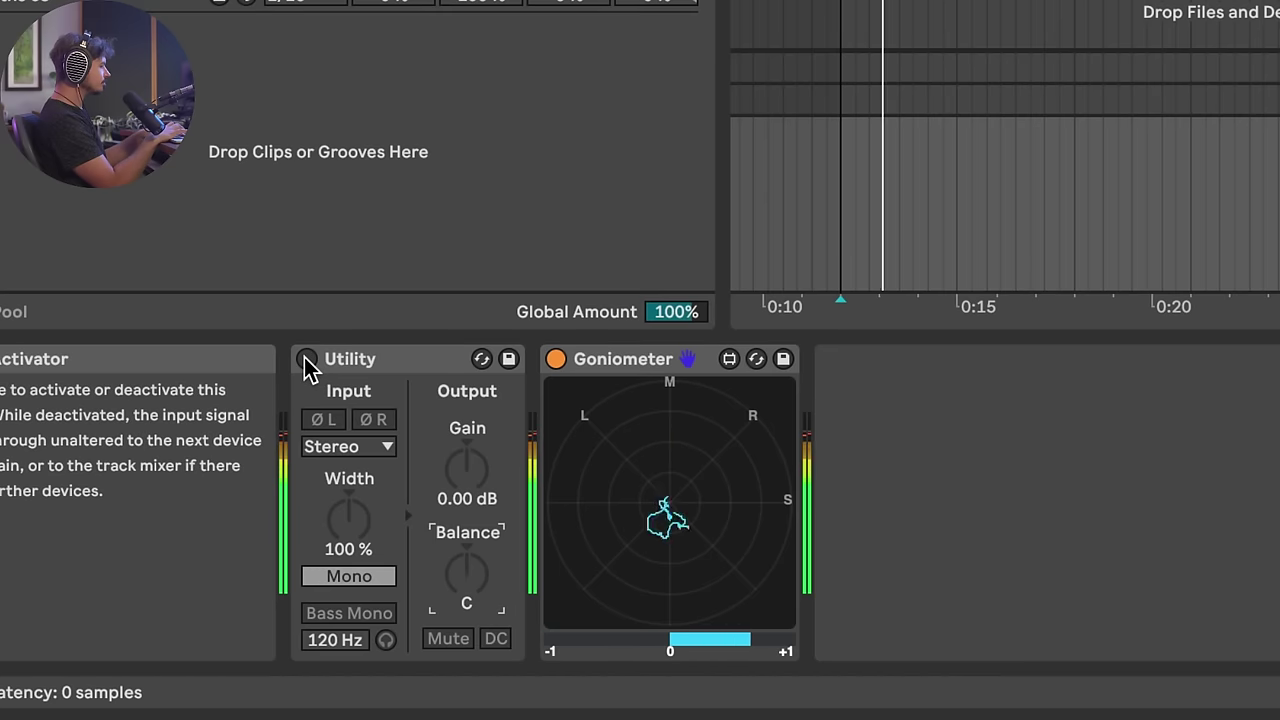
{"action": "left_click", "coordinate": [306, 359]}
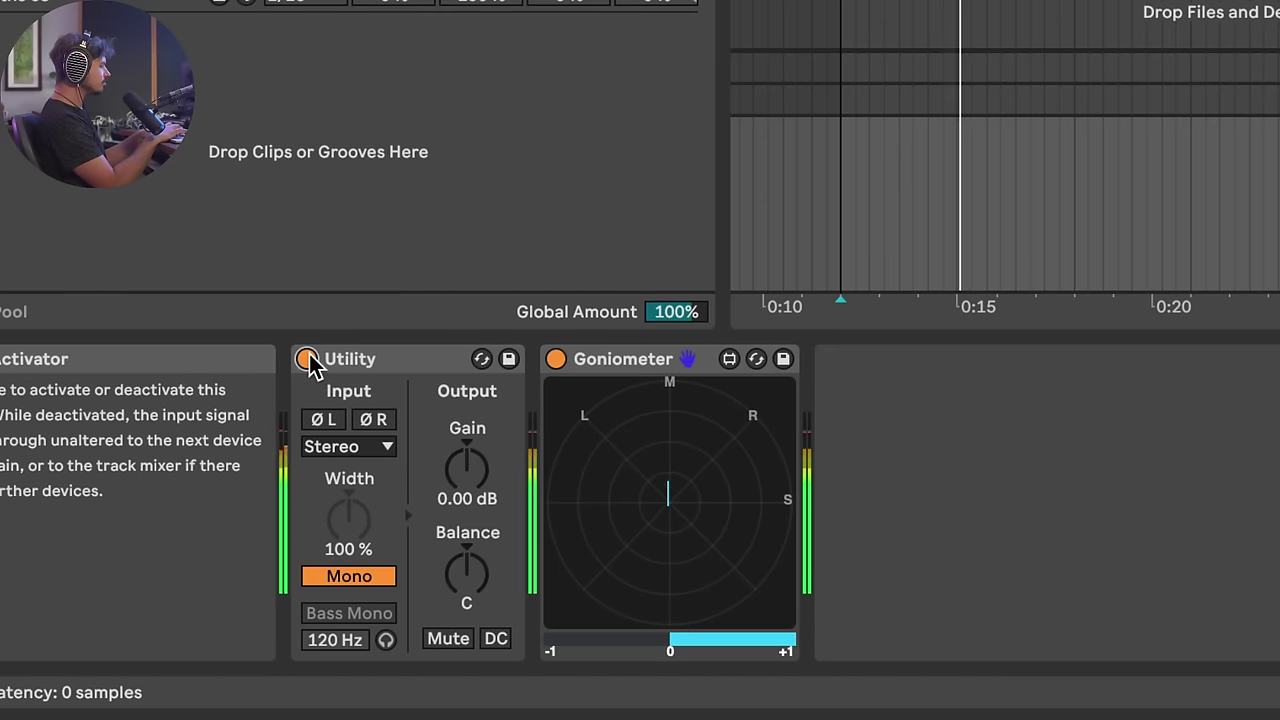
{"action": "left_click", "coordinate": [306, 359]}
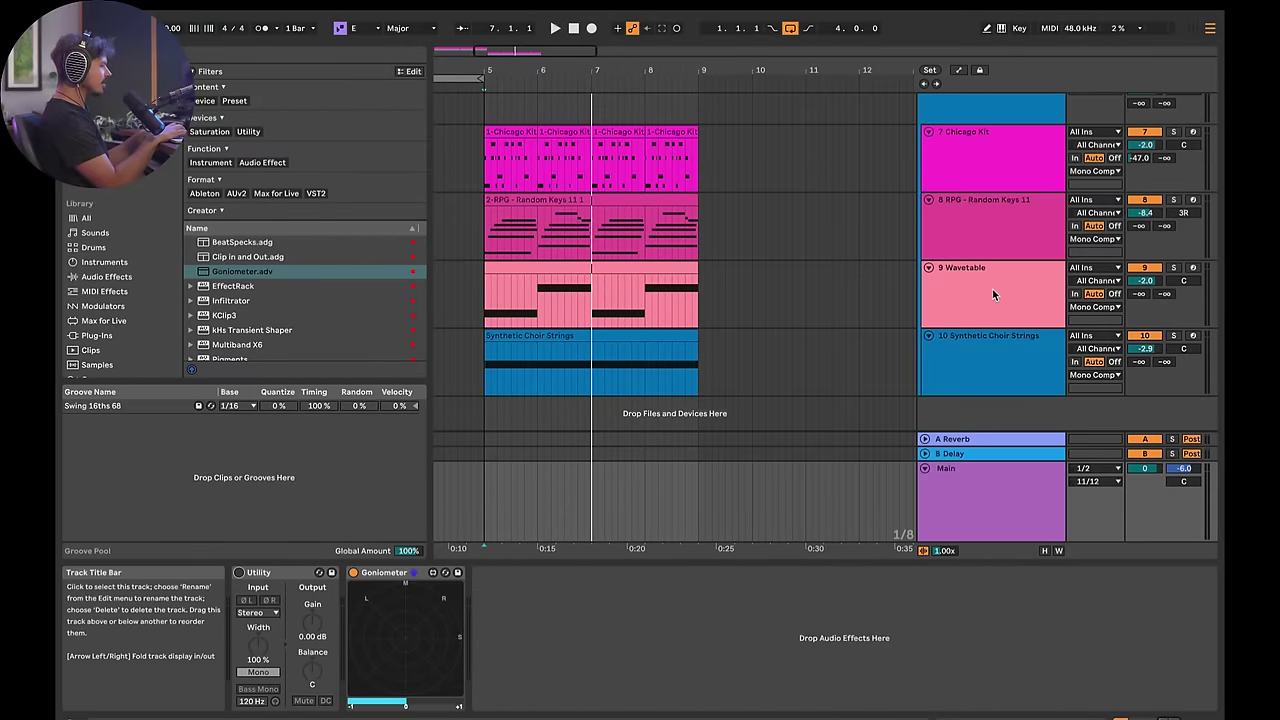
Play the RPG - Random Keys 11 track and compare it with its Delay bypassed and re-enabled
{"action": "left_click", "coordinate": [992, 220]}
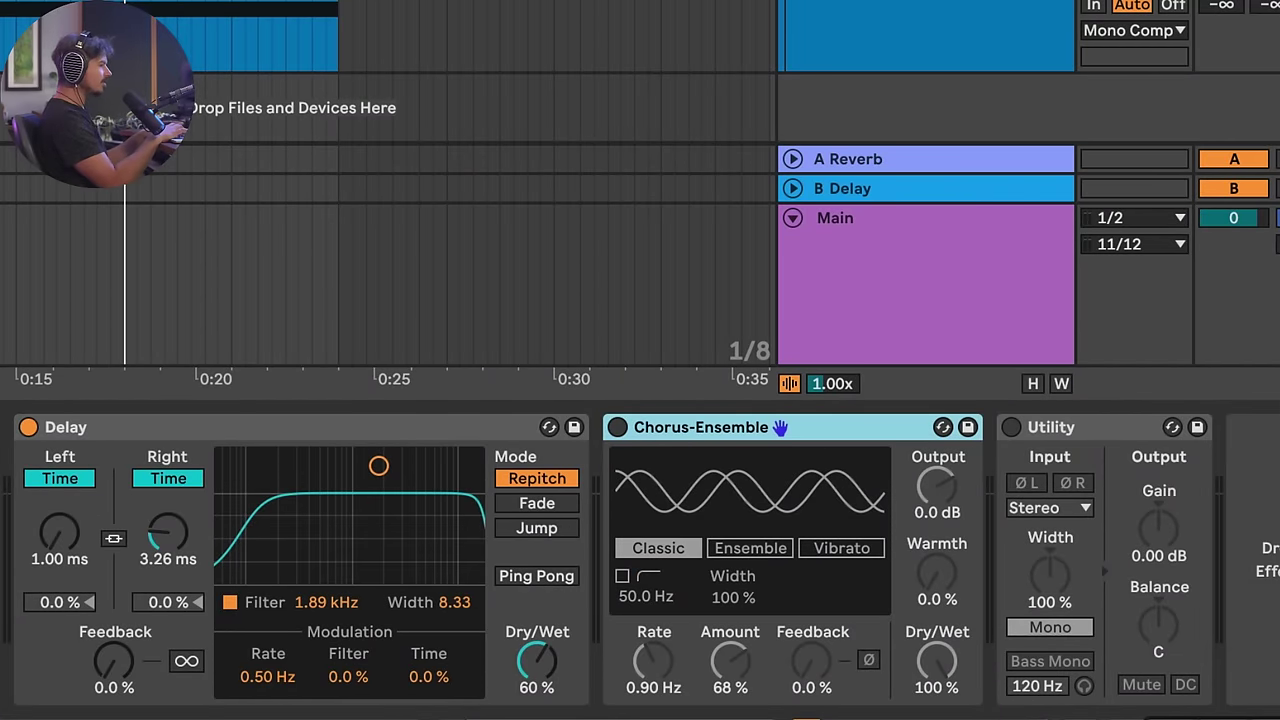
{"action": "key", "text": "space"}
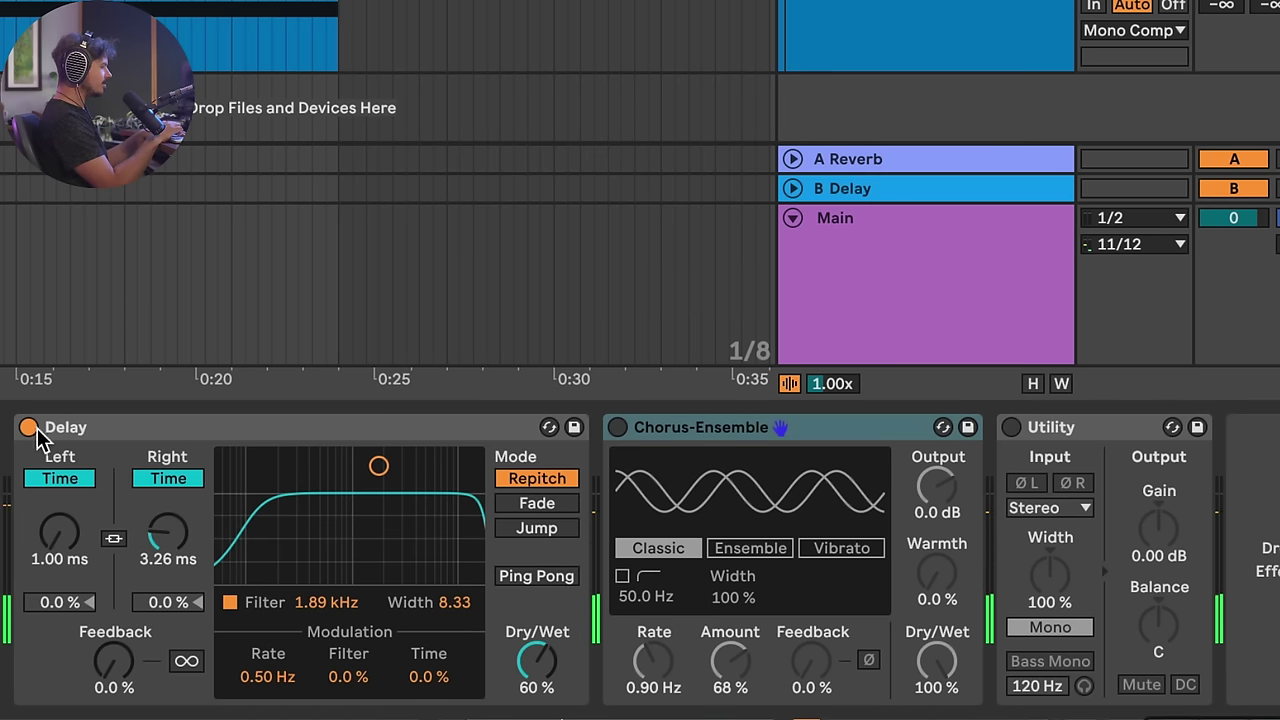
{"action": "left_click", "coordinate": [29, 428]}
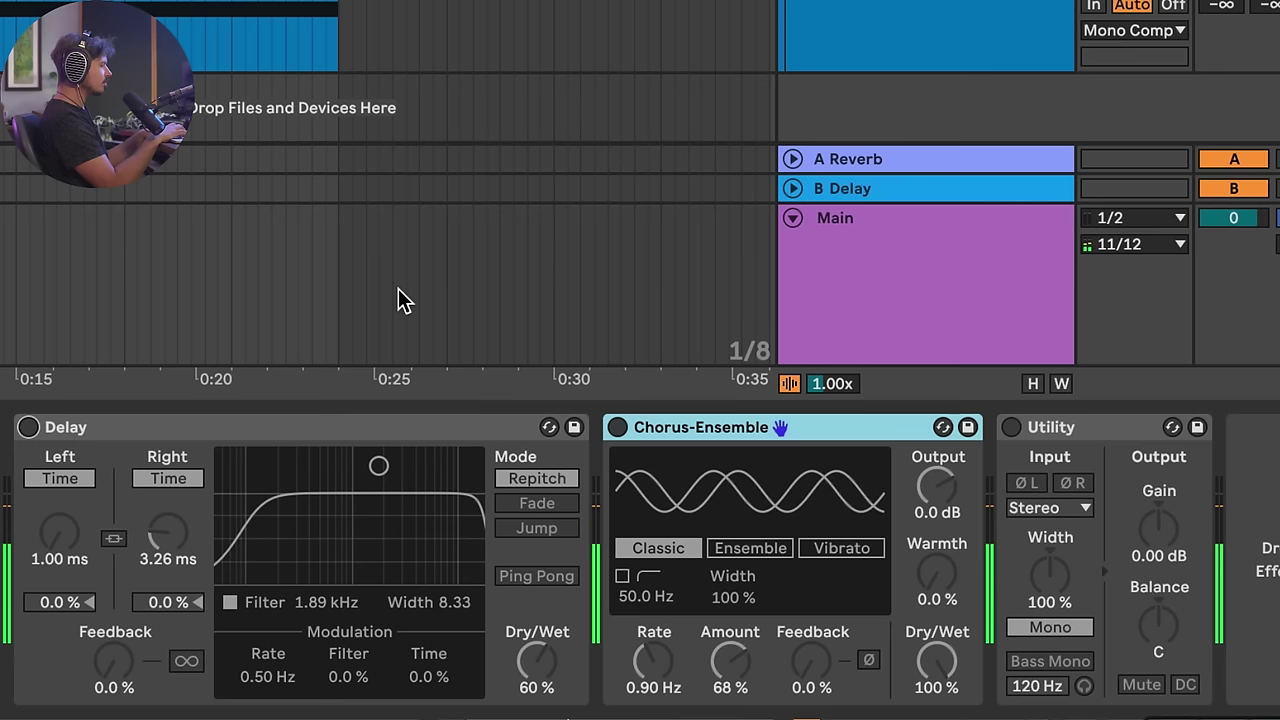
{"action": "left_click", "coordinate": [29, 428]}
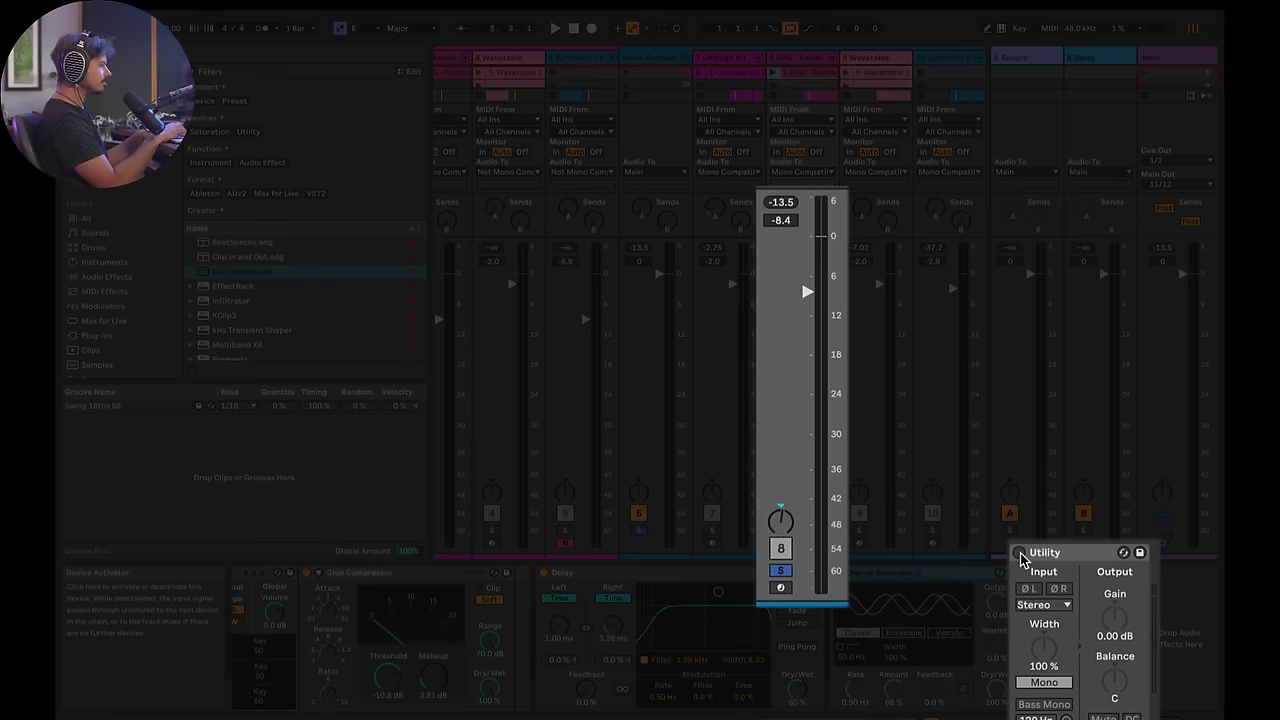
Compare track 8's meter level during playback with its mono Utility switched on and off
{"action": "left_click", "coordinate": [1019, 553]}
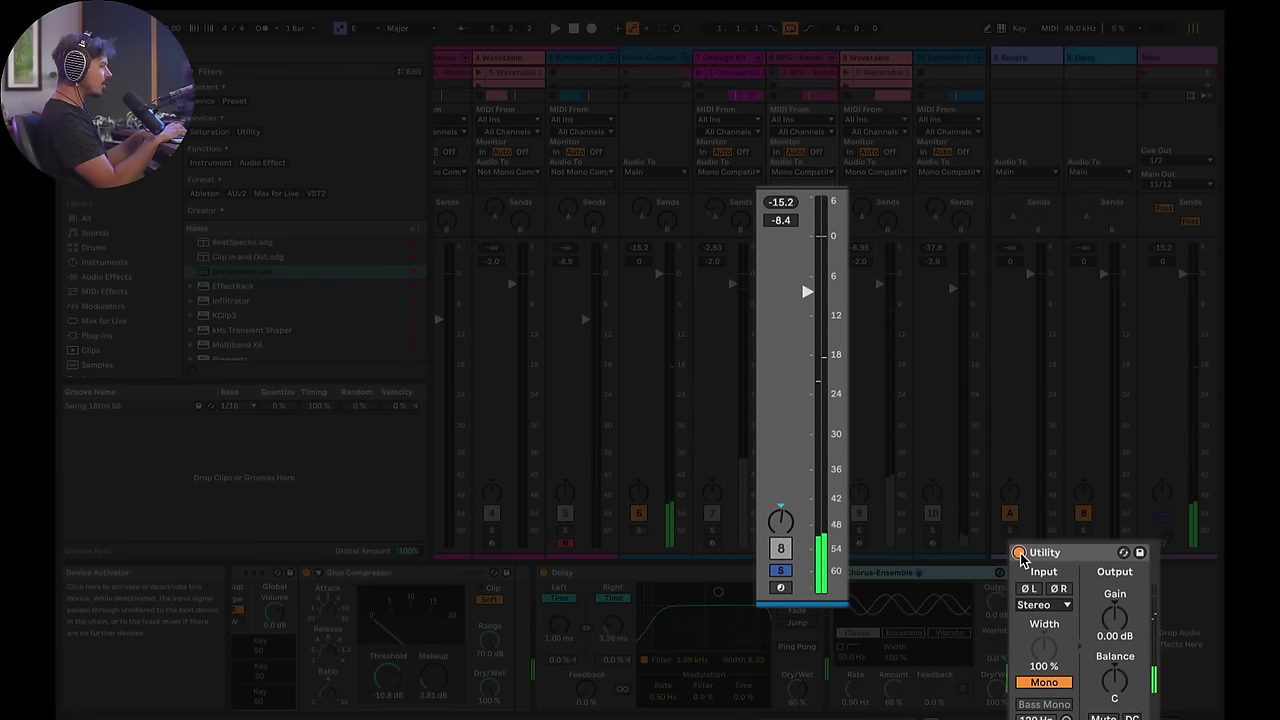
{"action": "left_click", "coordinate": [1019, 553]}
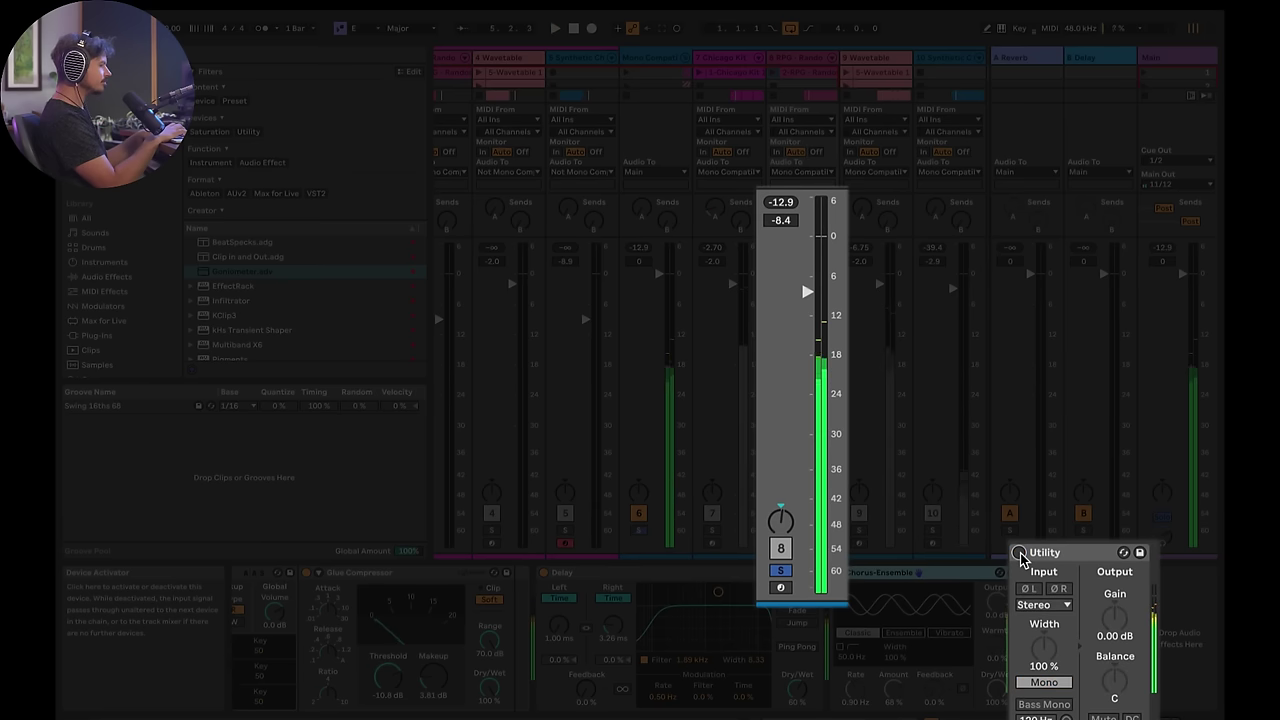
{"action": "left_click", "coordinate": [1019, 553]}
{"action": "key", "text": "space"}
{"action": "left_click", "coordinate": [1020, 554]}
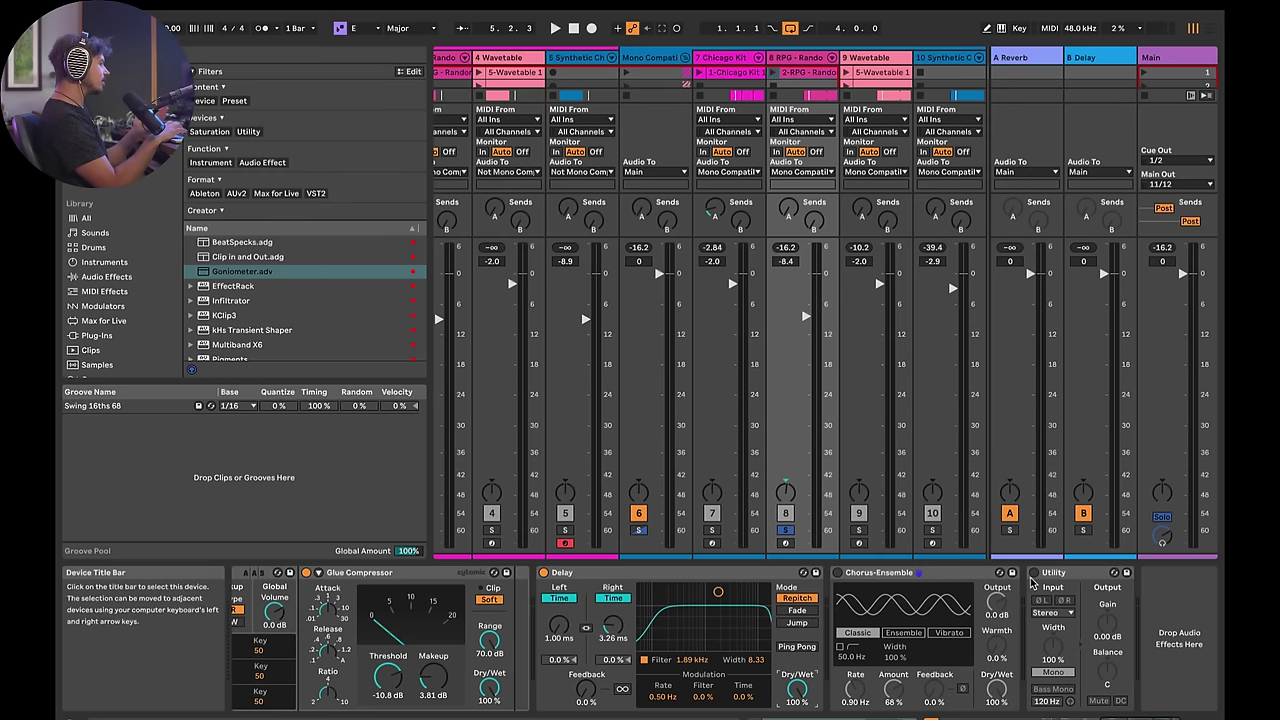
Enable the mono Utility on track 8 and set the Delay's Dry/Wet to 60%
{"action": "left_click", "coordinate": [1035, 573]}
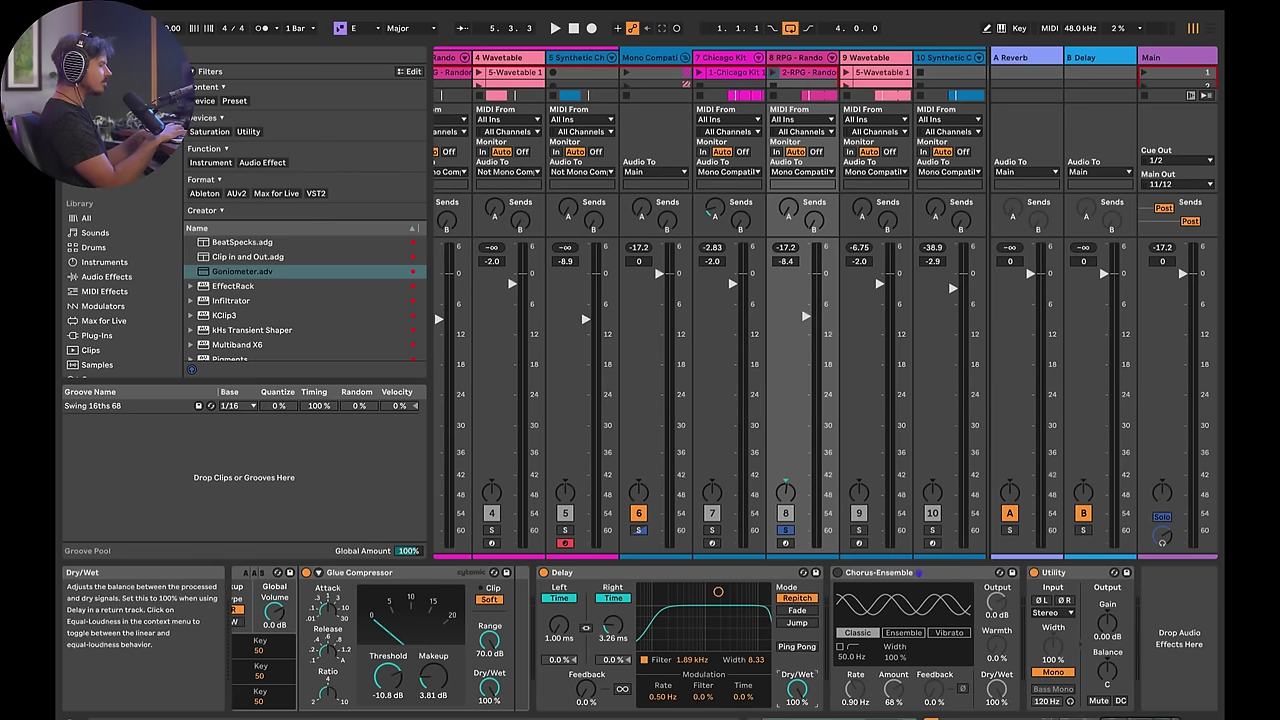
{"action": "left_click_drag", "start_coordinate": [797, 689], "coordinate": [797, 696]}
Search the browser for "utility" and insert a second Utility between the Chorus-Ensemble and the mono Utility
{"action": "left_click", "coordinate": [1067, 574]}
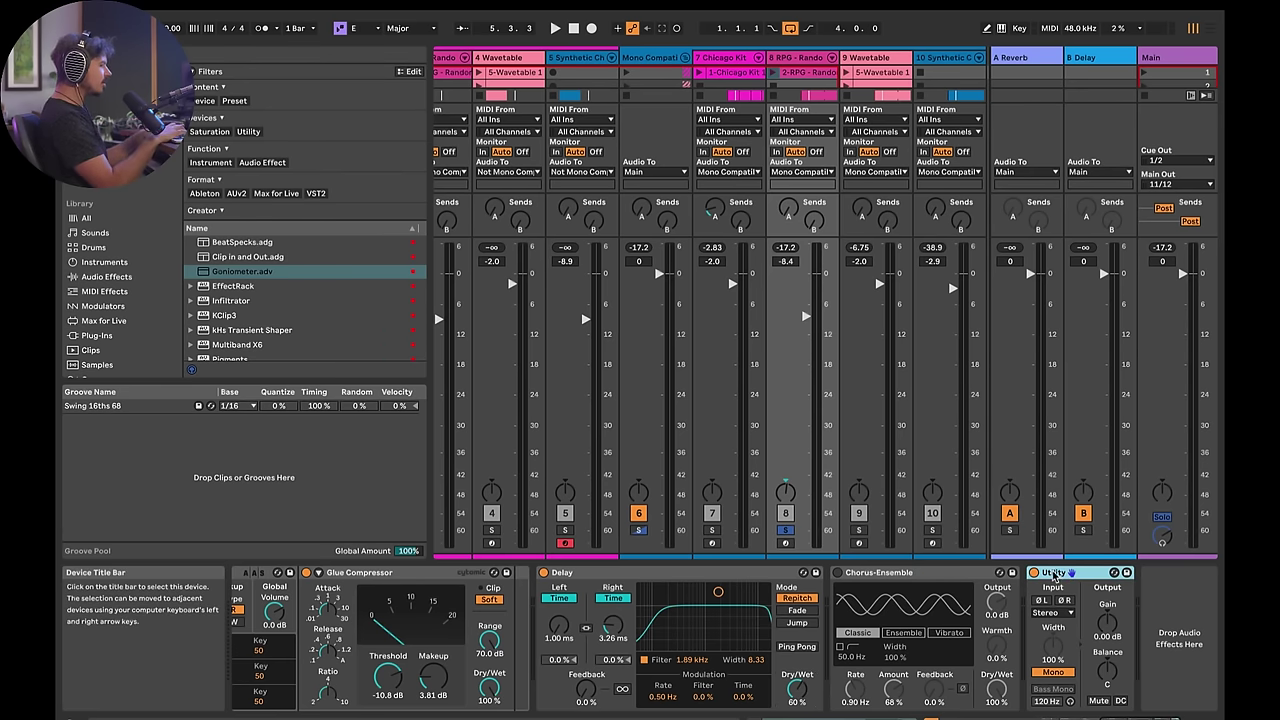
{"action": "left_click", "coordinate": [197, 58]}
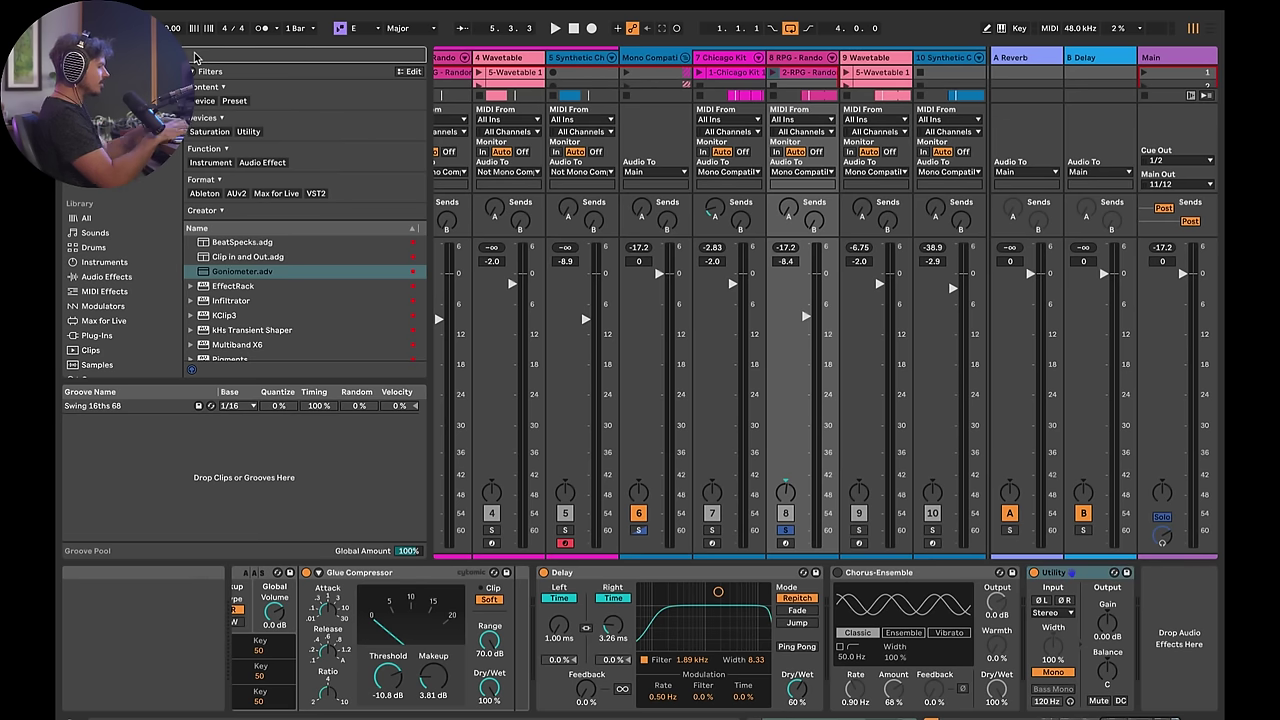
{"action": "type", "text": "utility"}
{"action": "left_click_drag", "start_coordinate": [224, 256], "coordinate": [1000, 606]}
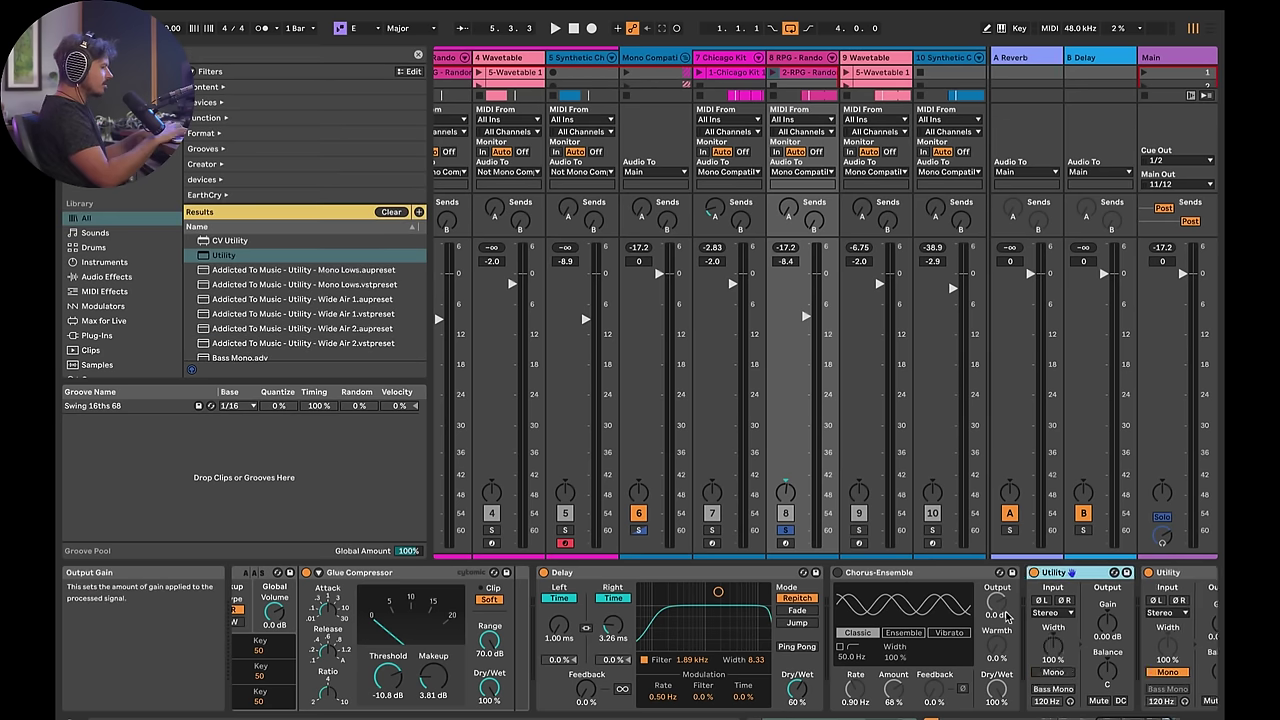
Add the Goniometer preset at the end of track 8's device chain, after the mono Utility
{"action": "scroll", "coordinate": [998, 606], "scroll_direction": "right", "scroll_amount": 3}
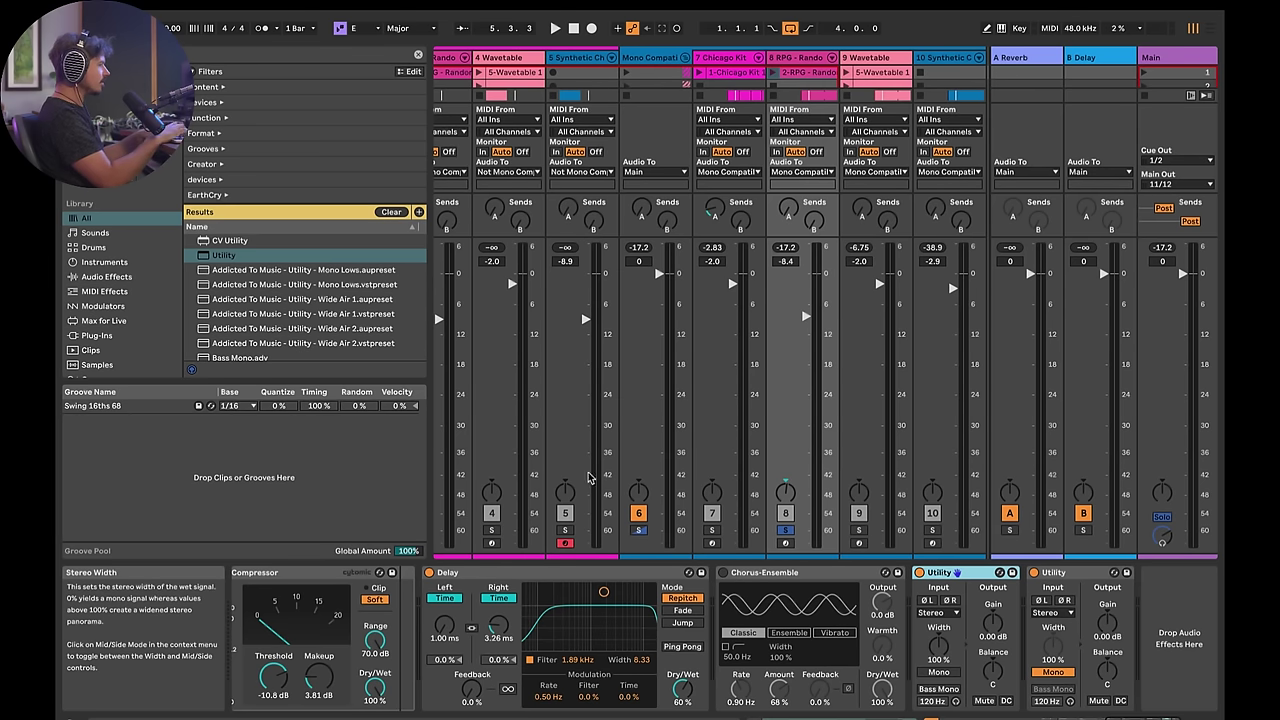
{"action": "left_click", "coordinate": [95, 87]}
{"action": "left_click", "coordinate": [221, 274]}
{"action": "left_click_drag", "start_coordinate": [221, 274], "coordinate": [1137, 625]}
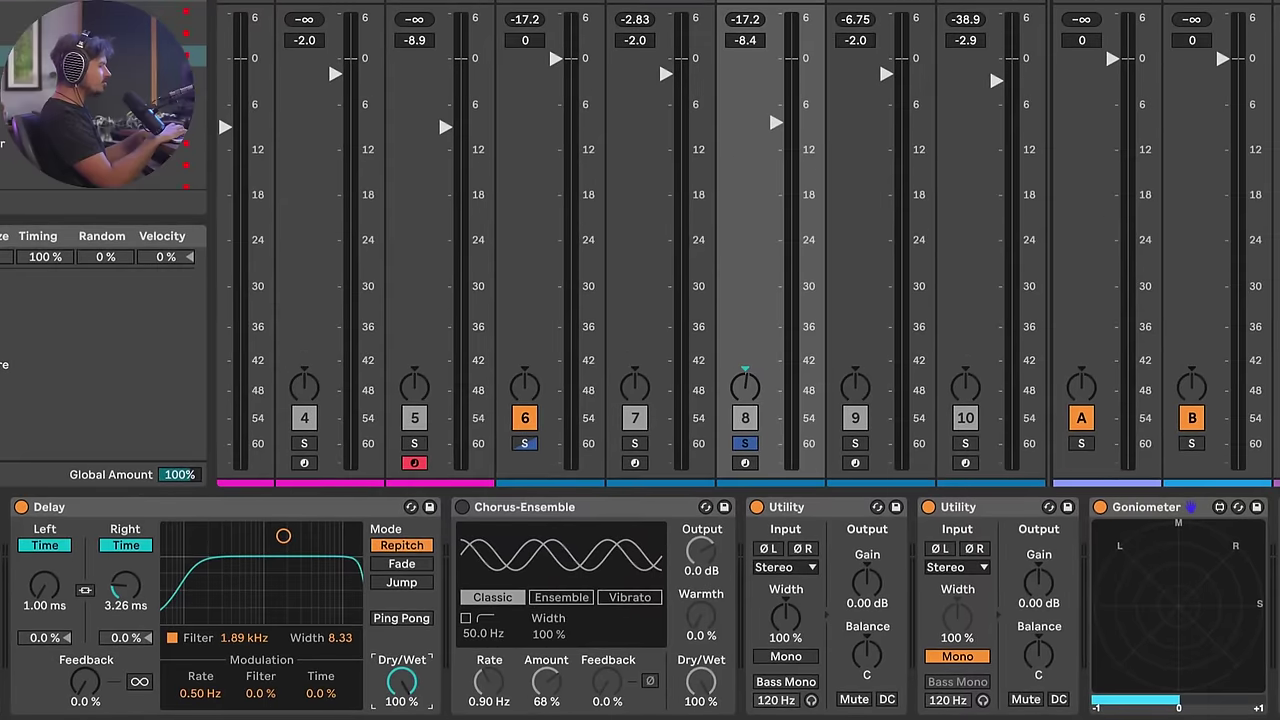
Play track 8 with the mono Utility bypassed and re-enabled to compare the meter level and Goniometer
{"action": "left_click", "coordinate": [929, 507]}
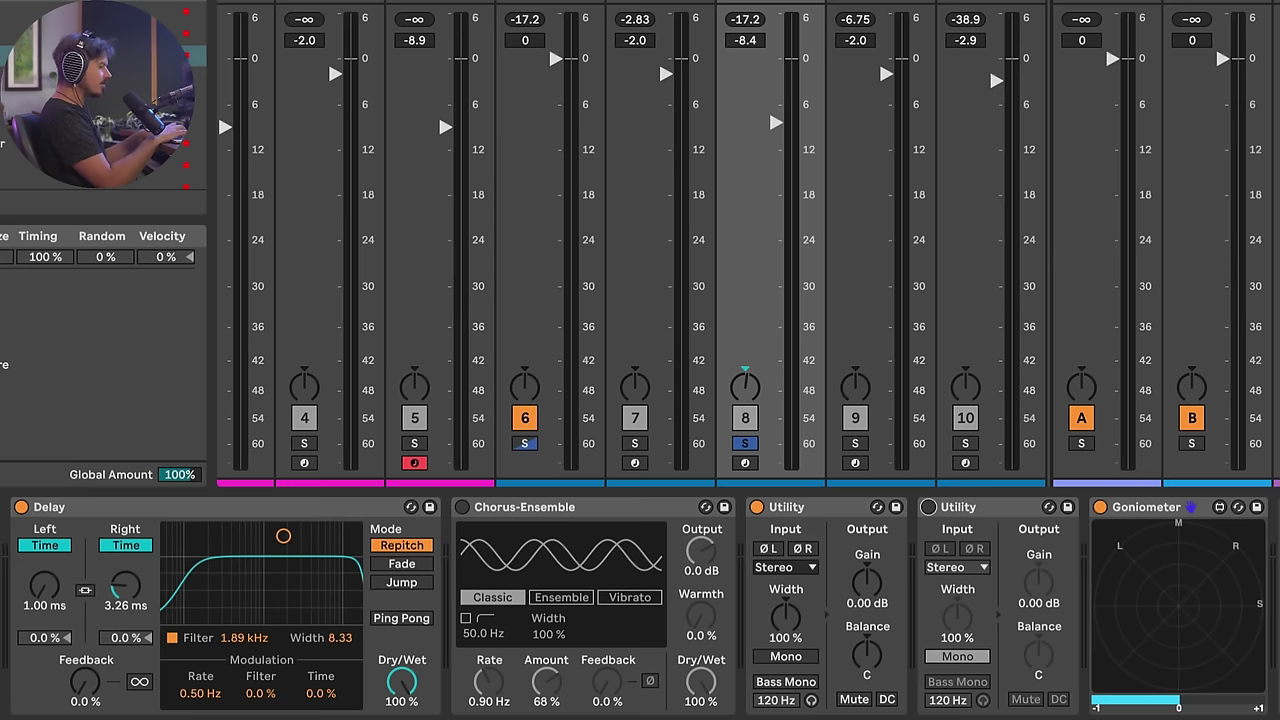
{"action": "key", "text": "space"}
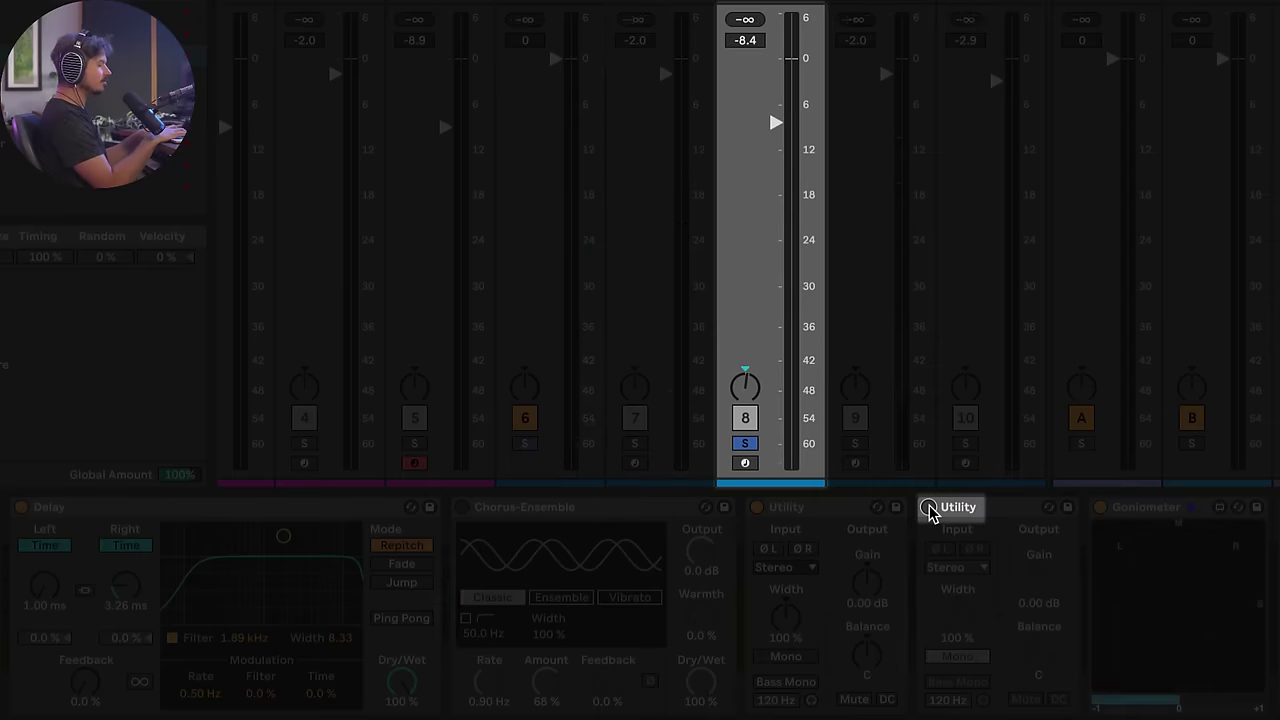
{"action": "key", "text": "space"}
{"action": "left_click", "coordinate": [929, 508]}
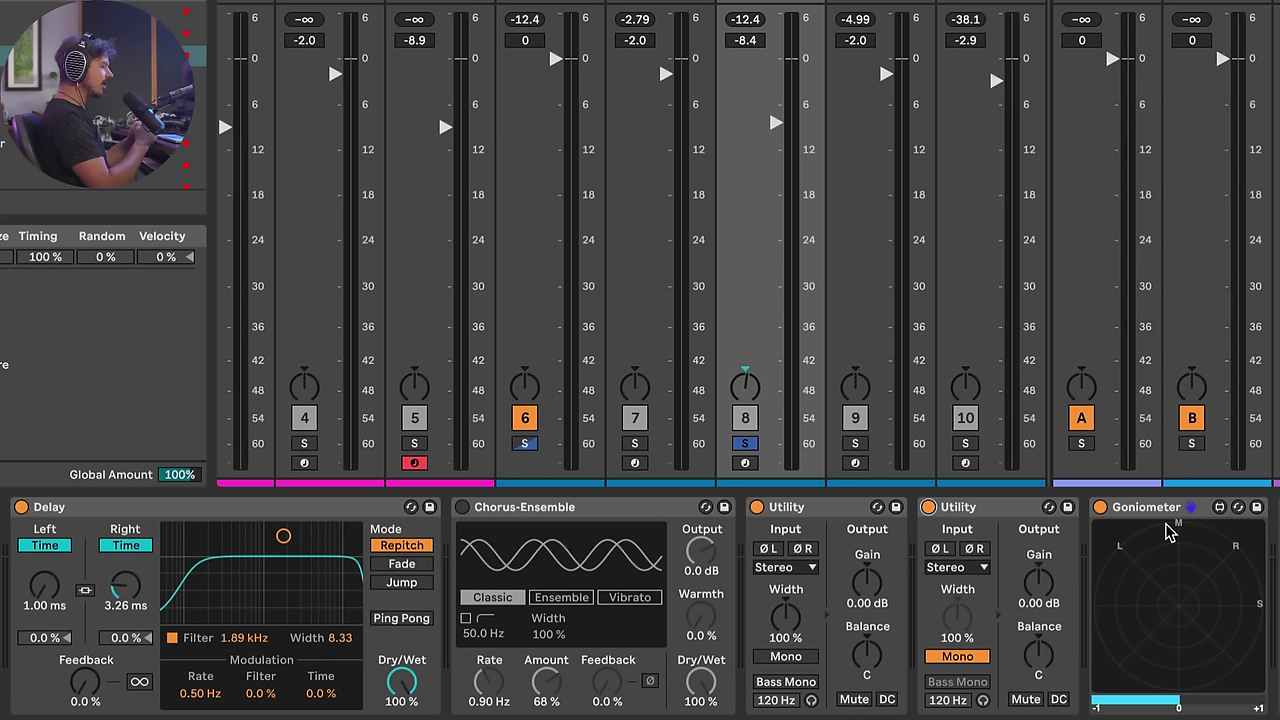
Set the first Utility's width to 51% and its output gain to 5.00 dB
{"action": "left_click", "coordinate": [806, 510]}
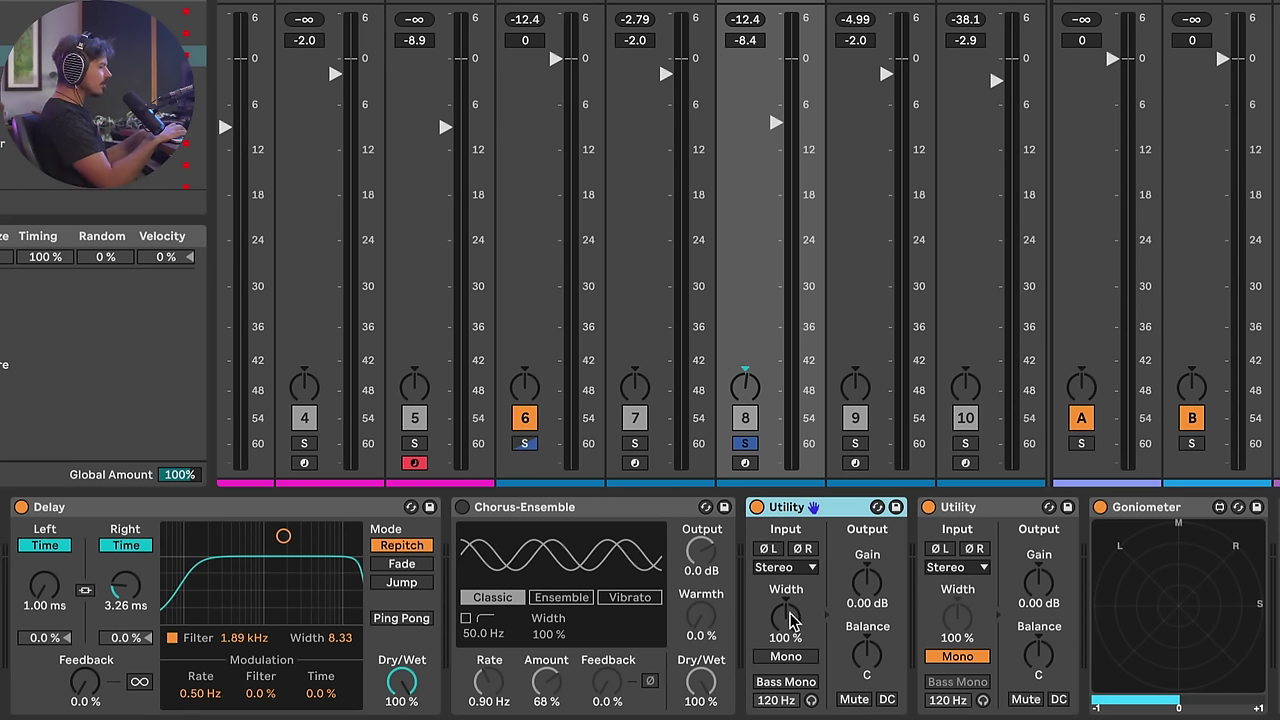
{"action": "left_click", "coordinate": [790, 613]}
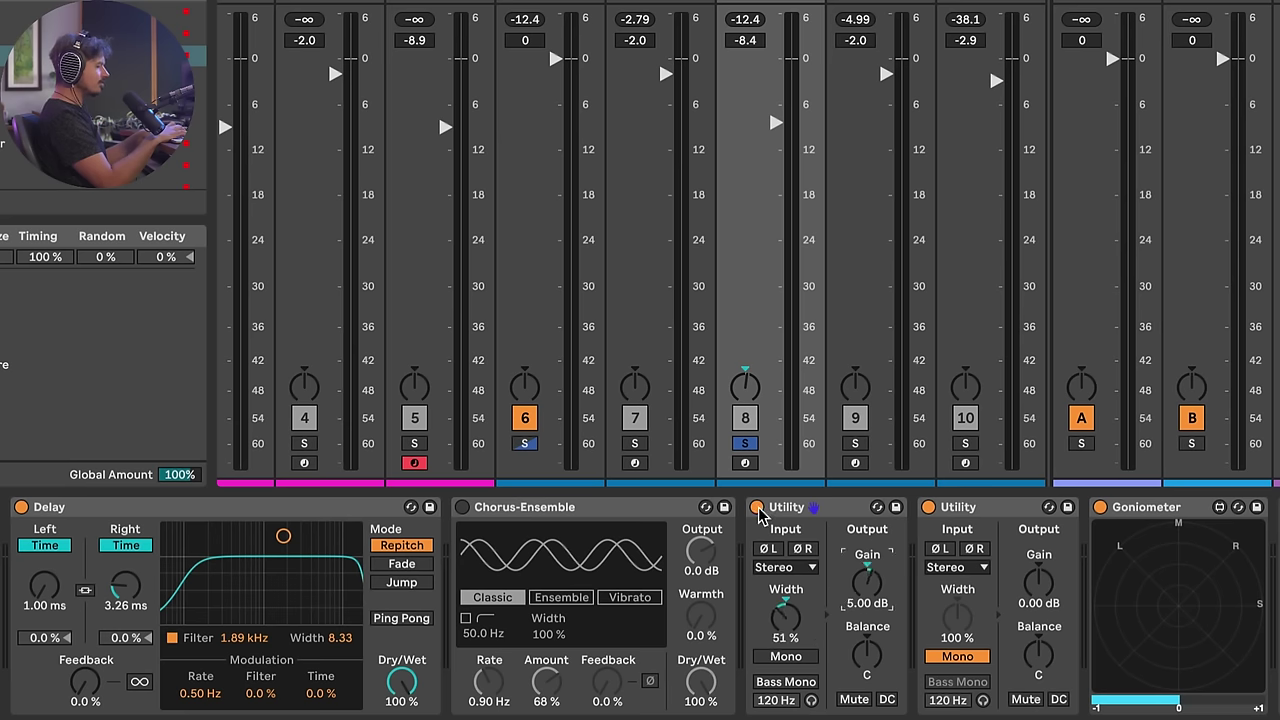
Play track 8, bypass the mono Utility to compare levels, and set the first Utility's gain to 2.78 dB
{"action": "key", "text": "space"}
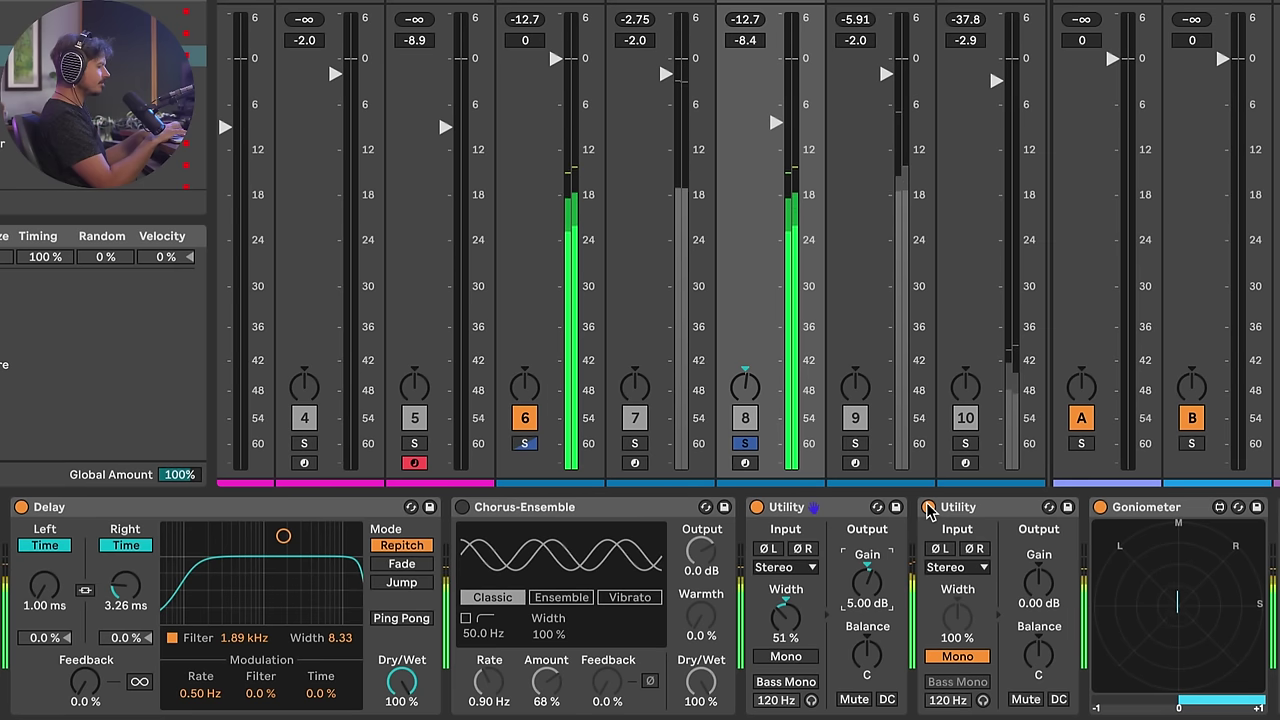
{"action": "left_click", "coordinate": [928, 509]}
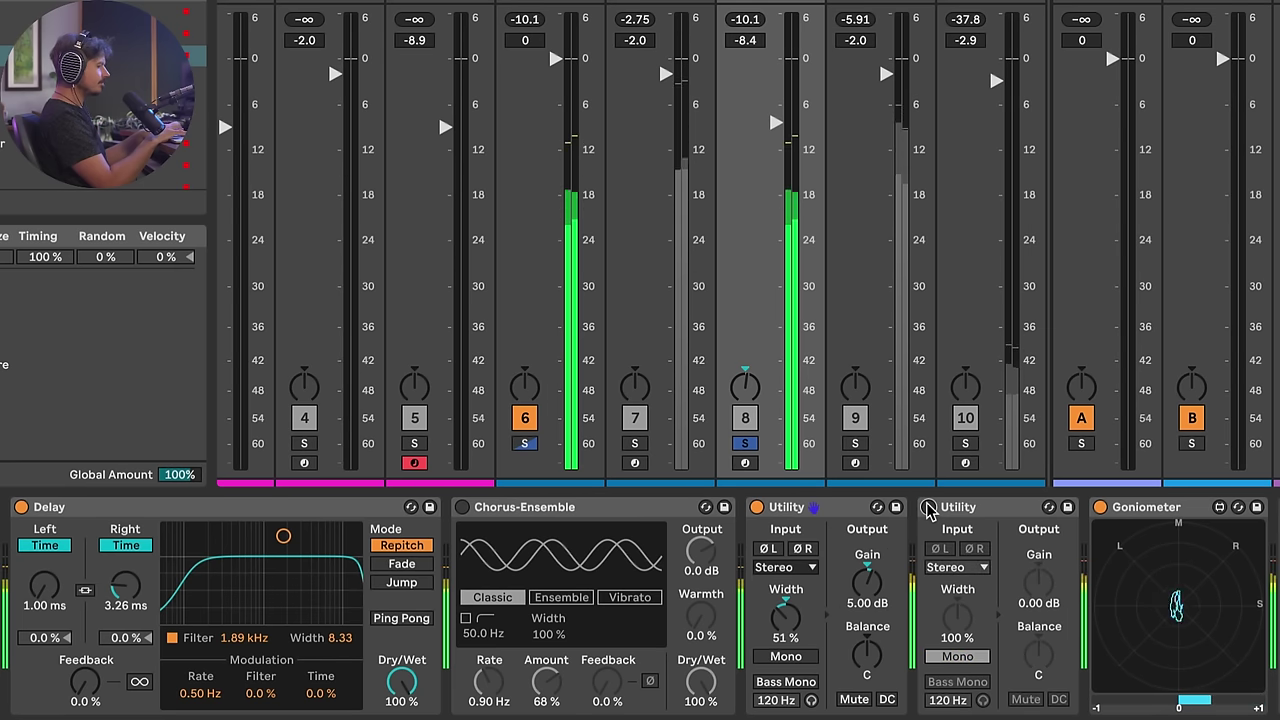
{"action": "key", "text": "space"}
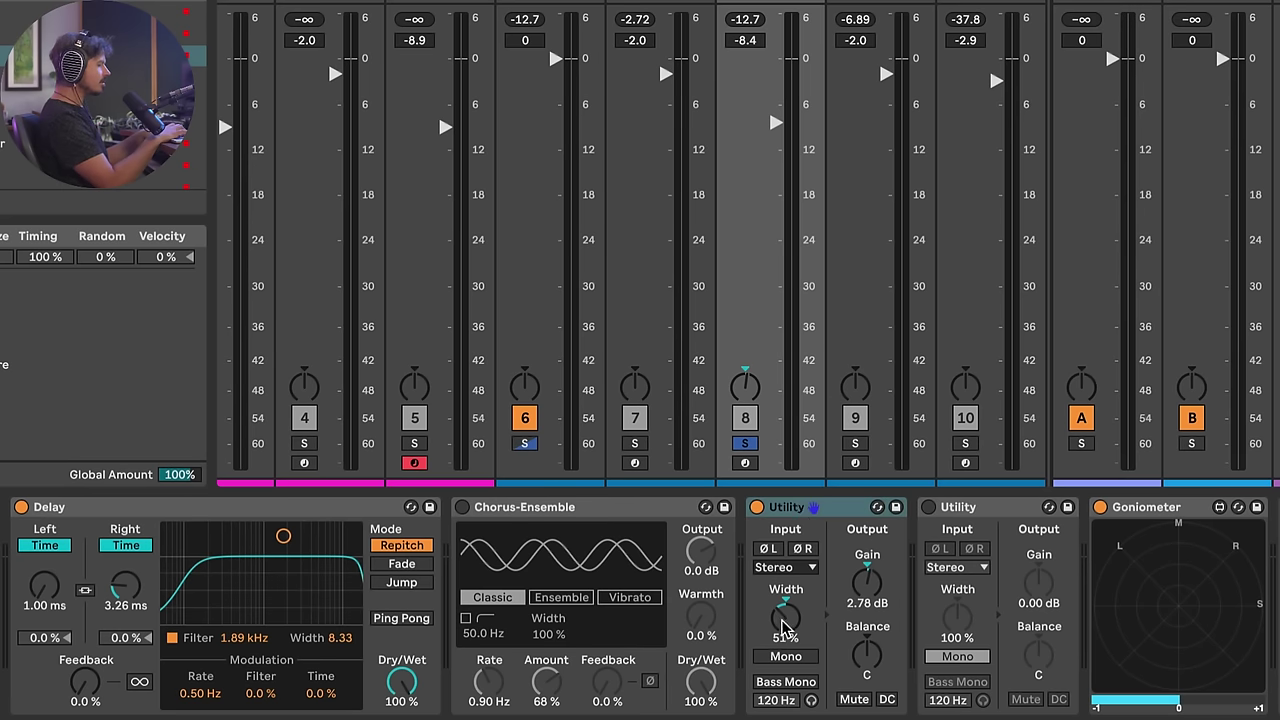
Switch the first Utility's width control to Mid/Side Mode and reset its output gain to 0.00 dB
{"action": "right_click", "coordinate": [785, 627]}
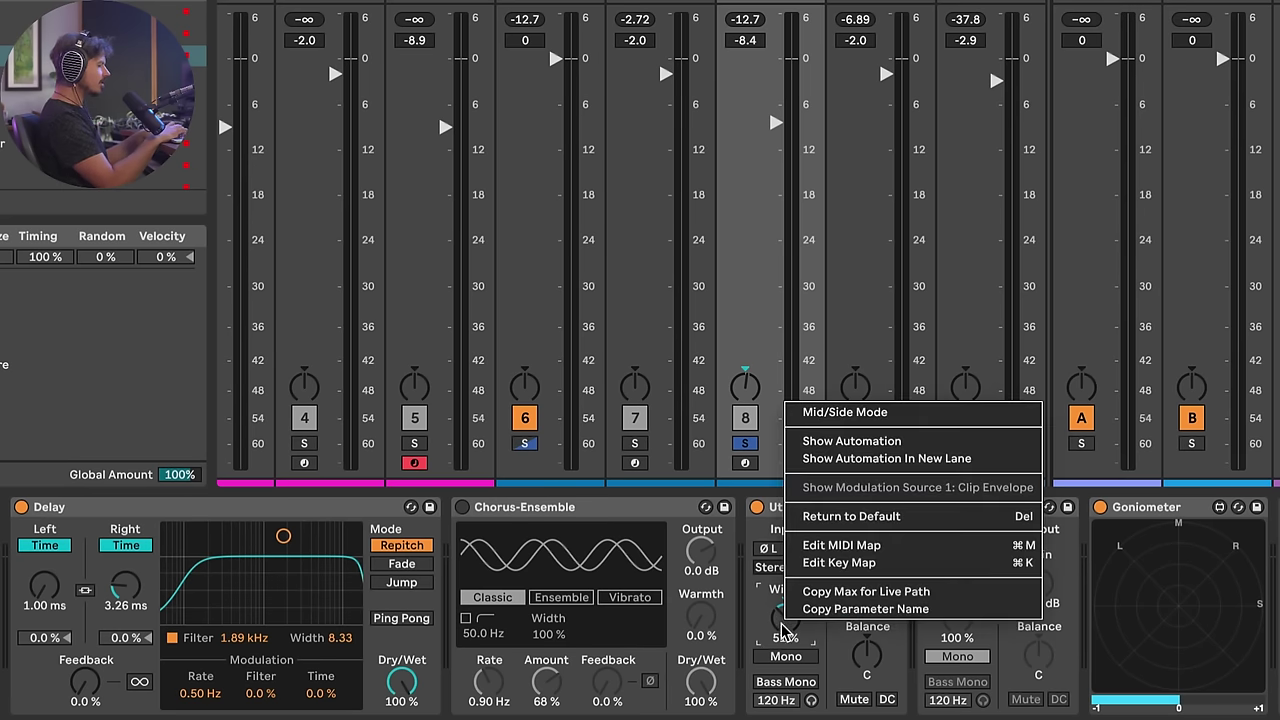
{"action": "left_click", "coordinate": [840, 413]}
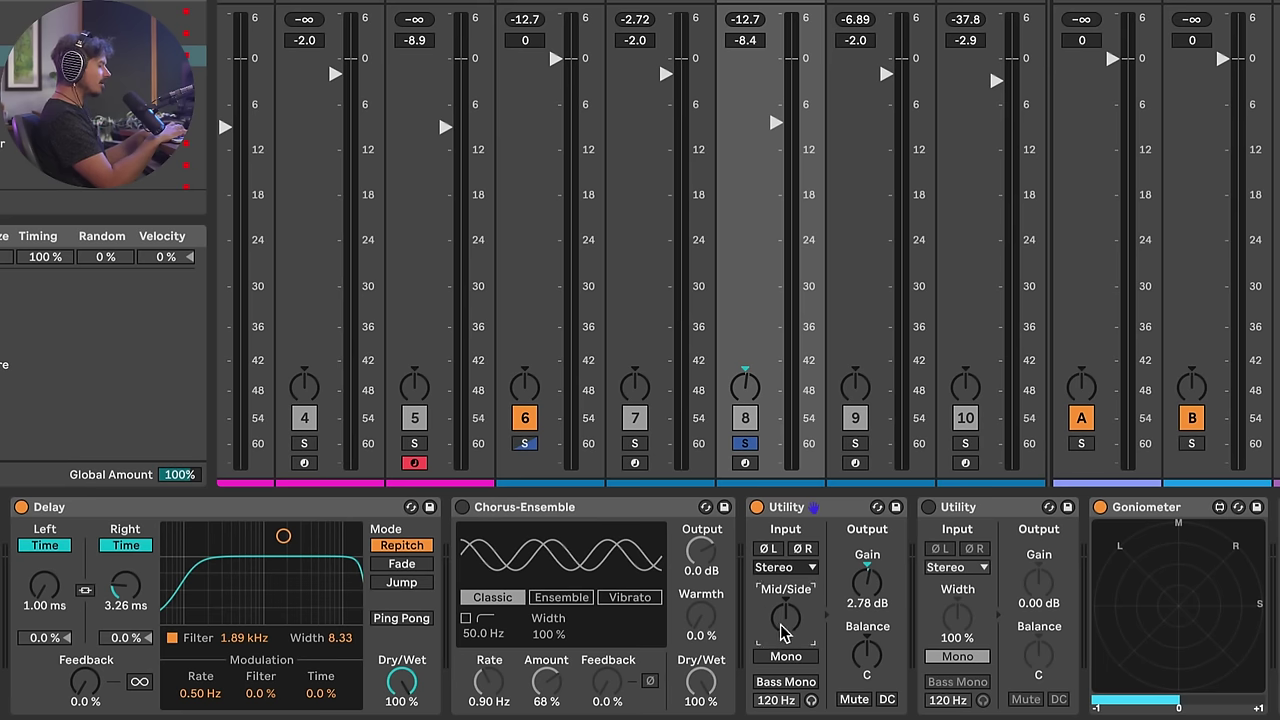
{"action": "left_click", "coordinate": [860, 584]}
{"action": "key", "text": "Delete"}
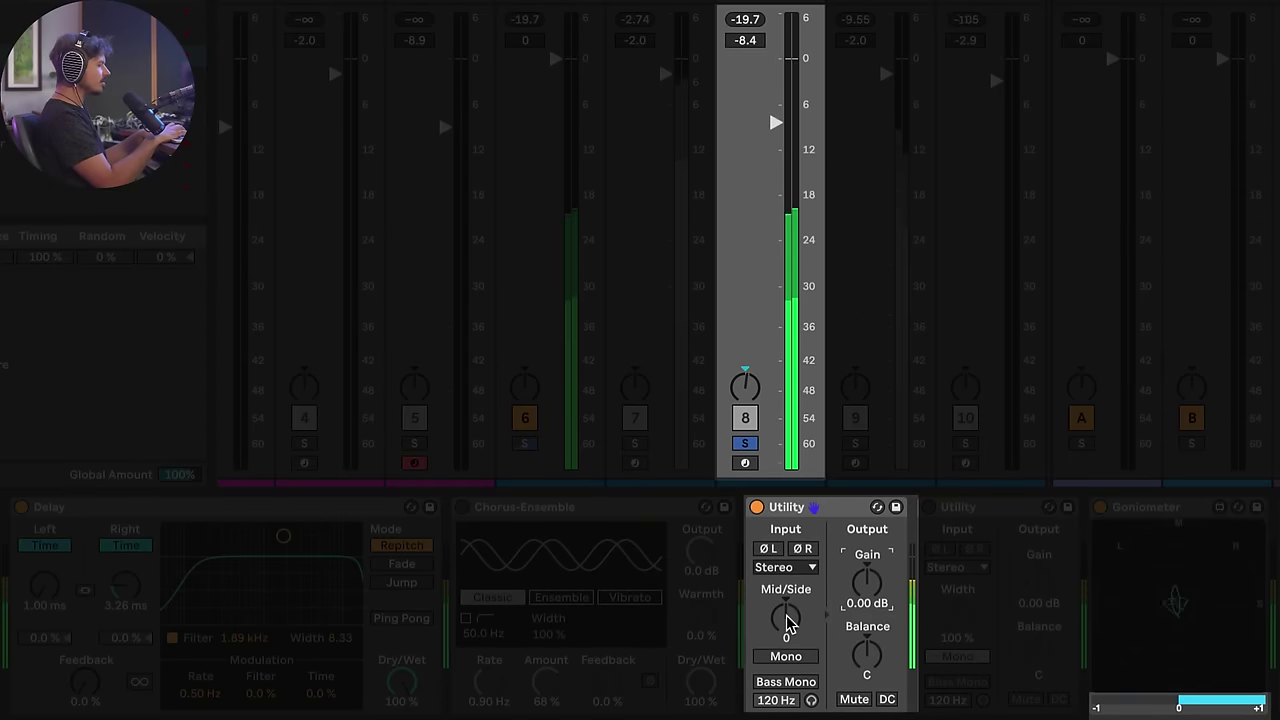
Set the first Utility's Mid/Side balance to 37M with 2.22 dB of gain, and bypass it during playback for comparison
{"action": "left_click_drag", "start_coordinate": [788, 622], "coordinate": [788, 596]}
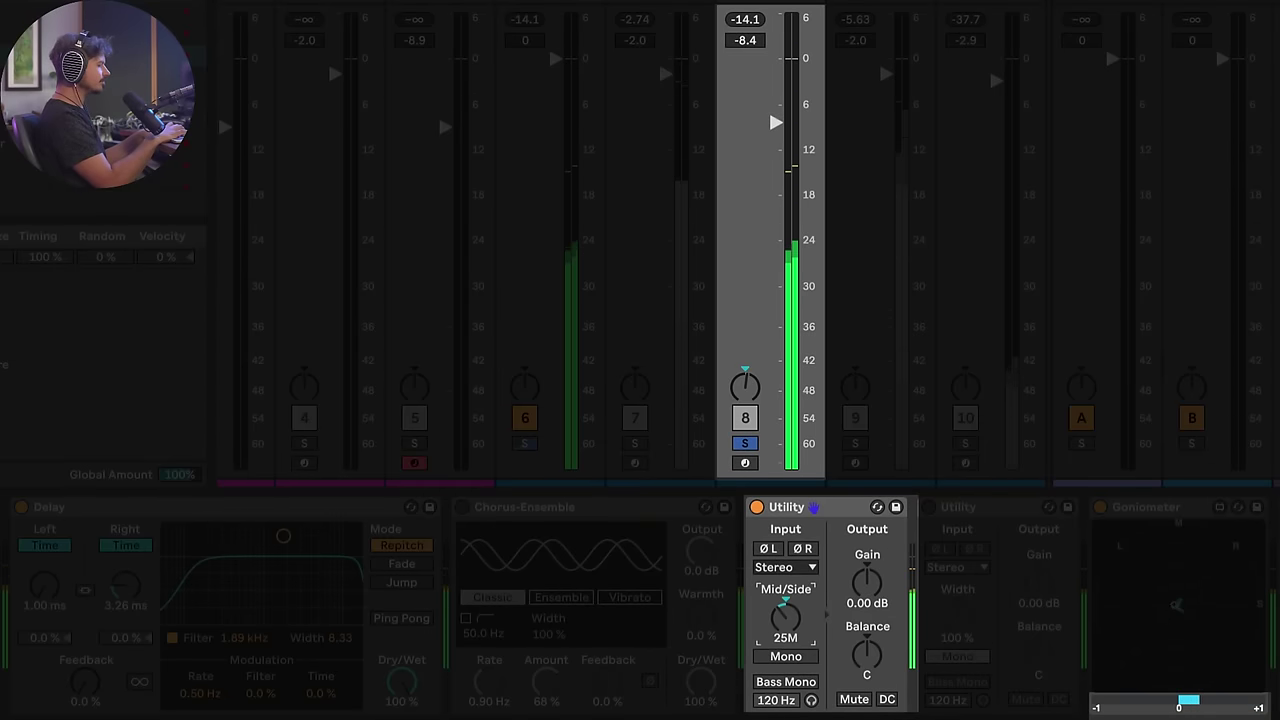
{"action": "left_click_drag", "start_coordinate": [866, 590], "coordinate": [866, 582]}
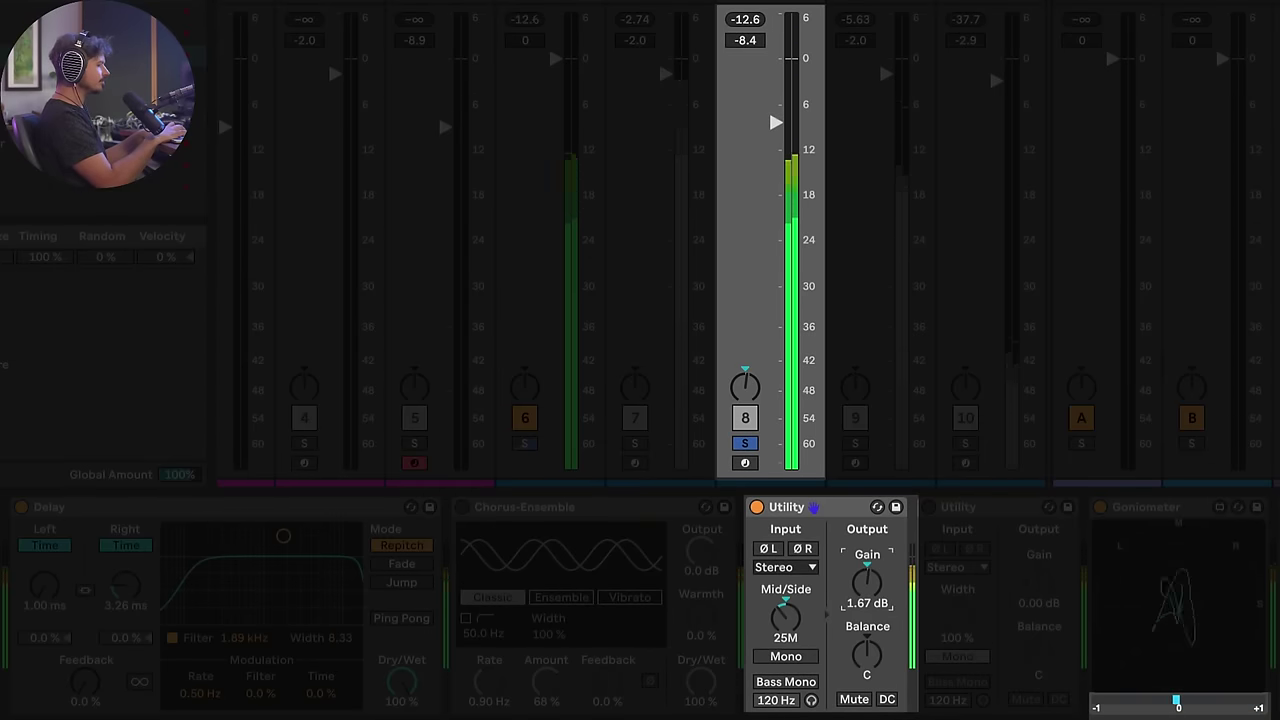
{"action": "left_click_drag", "start_coordinate": [784, 612], "coordinate": [860, 582]}
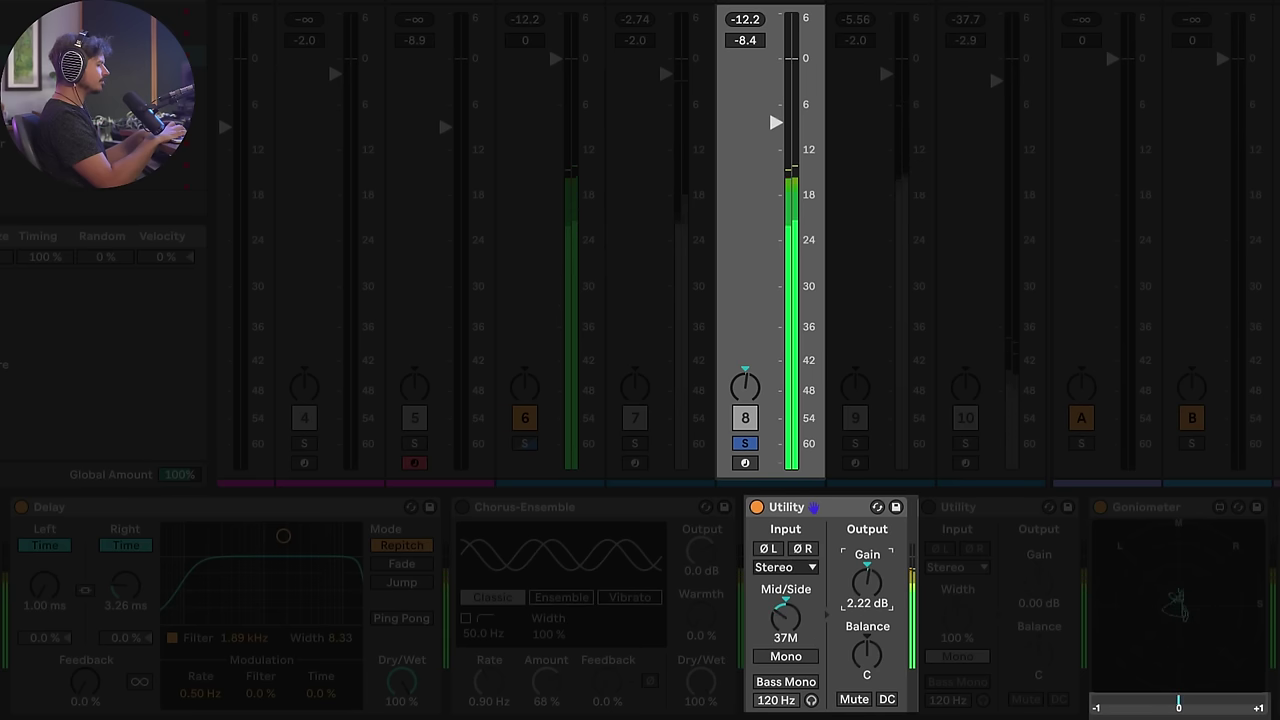
{"action": "left_click", "coordinate": [757, 508]}
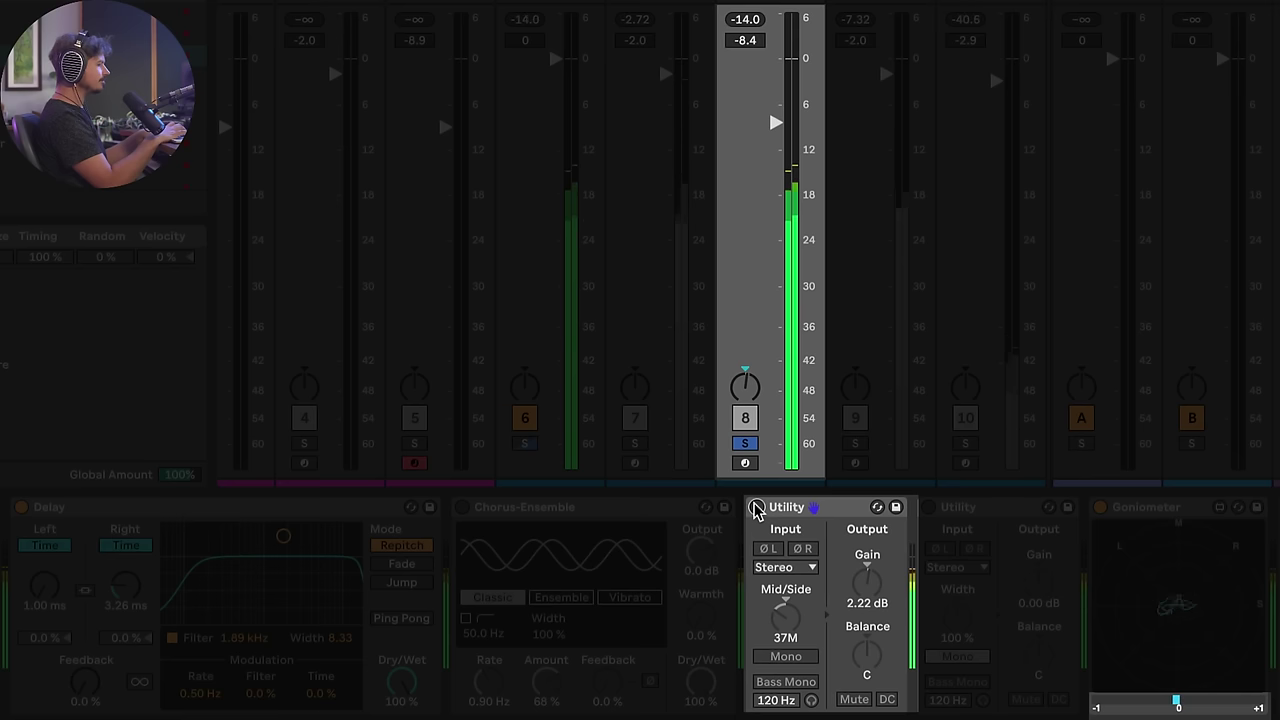
Compare track 8 with the first Utility active and bypassed during playback, leaving the device switched on
{"action": "left_click", "coordinate": [757, 508]}
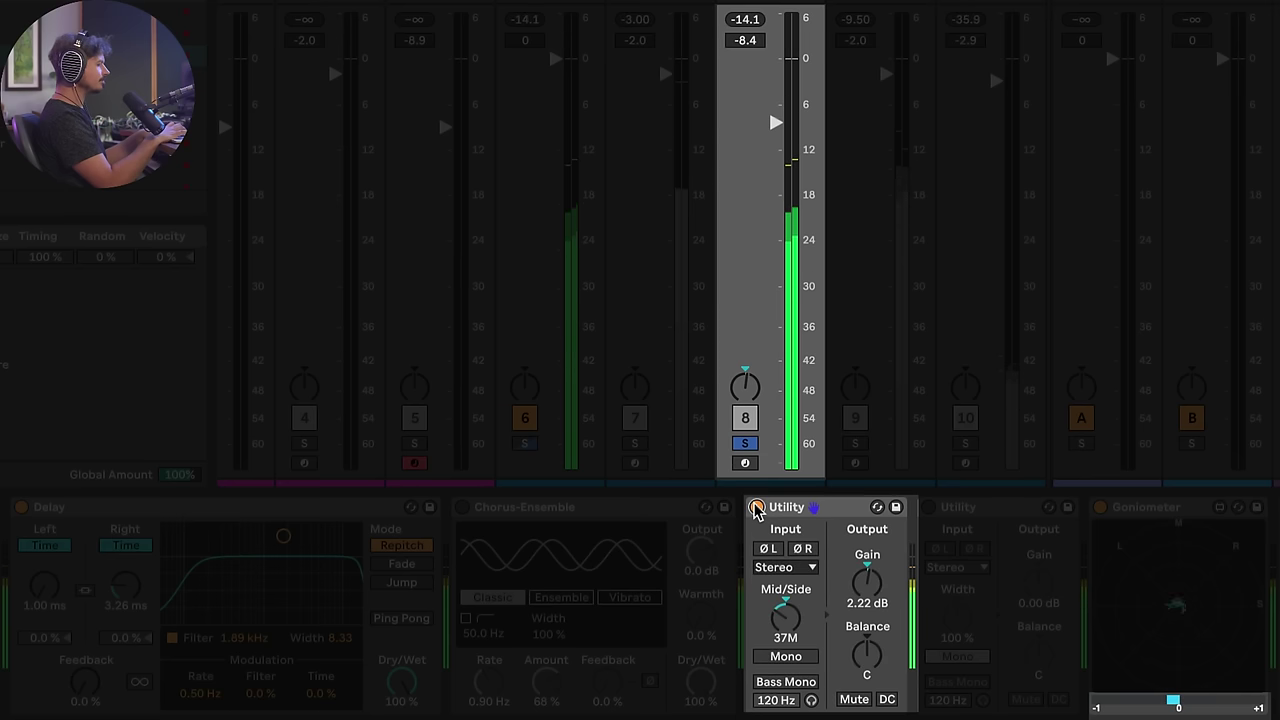
{"action": "left_click", "coordinate": [757, 508]}
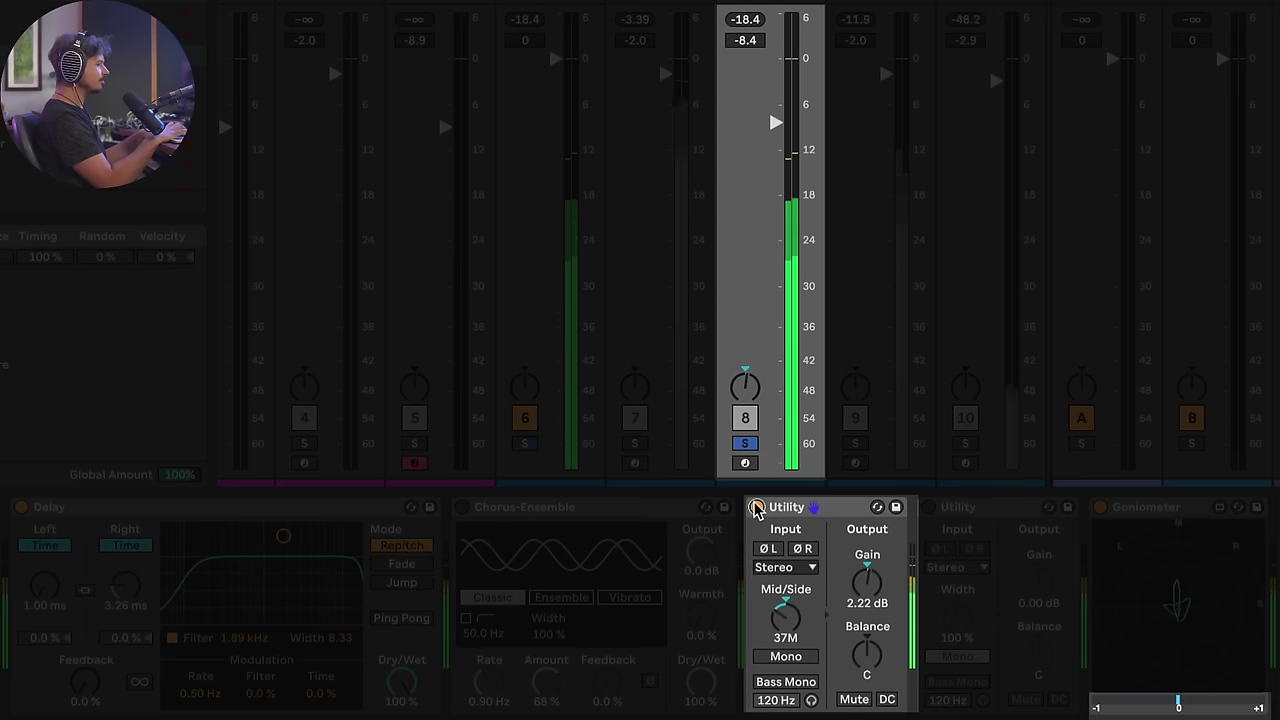
{"action": "left_click", "coordinate": [757, 508]}
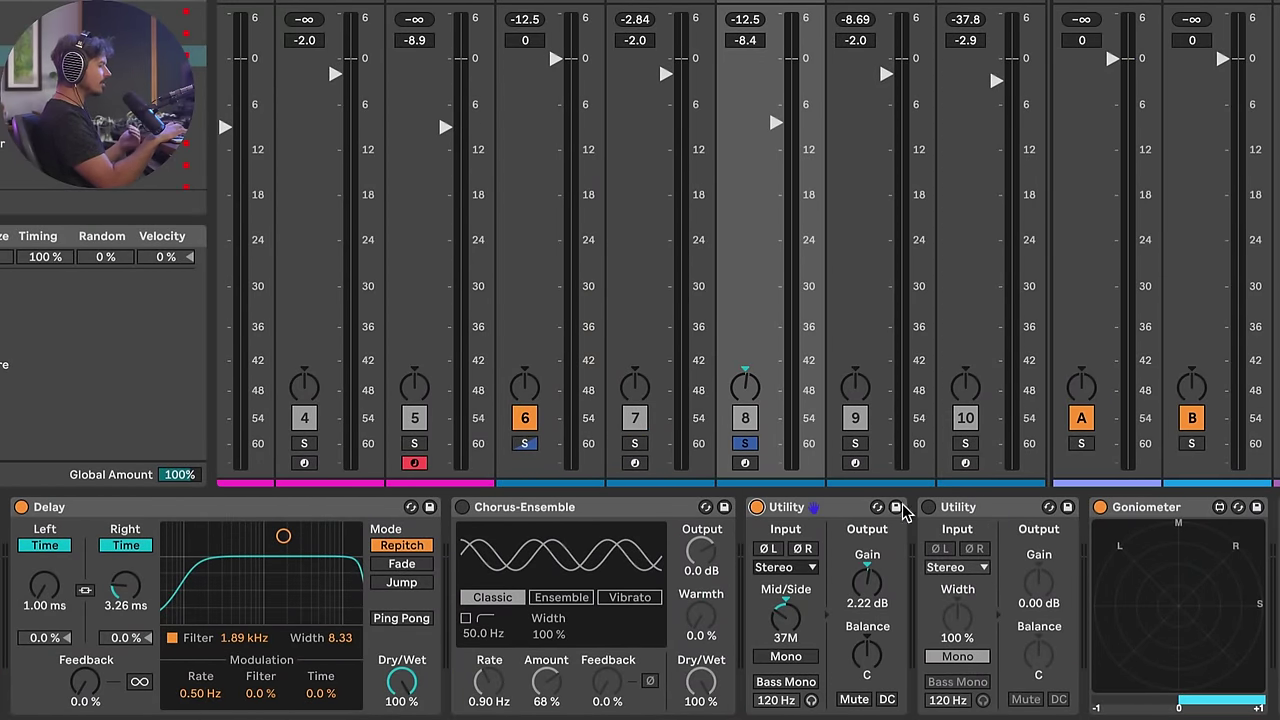
Enable the second Utility to hear track 8 in mono, and compare the first Utility bypassed and active during playback
{"action": "left_click", "coordinate": [928, 507]}
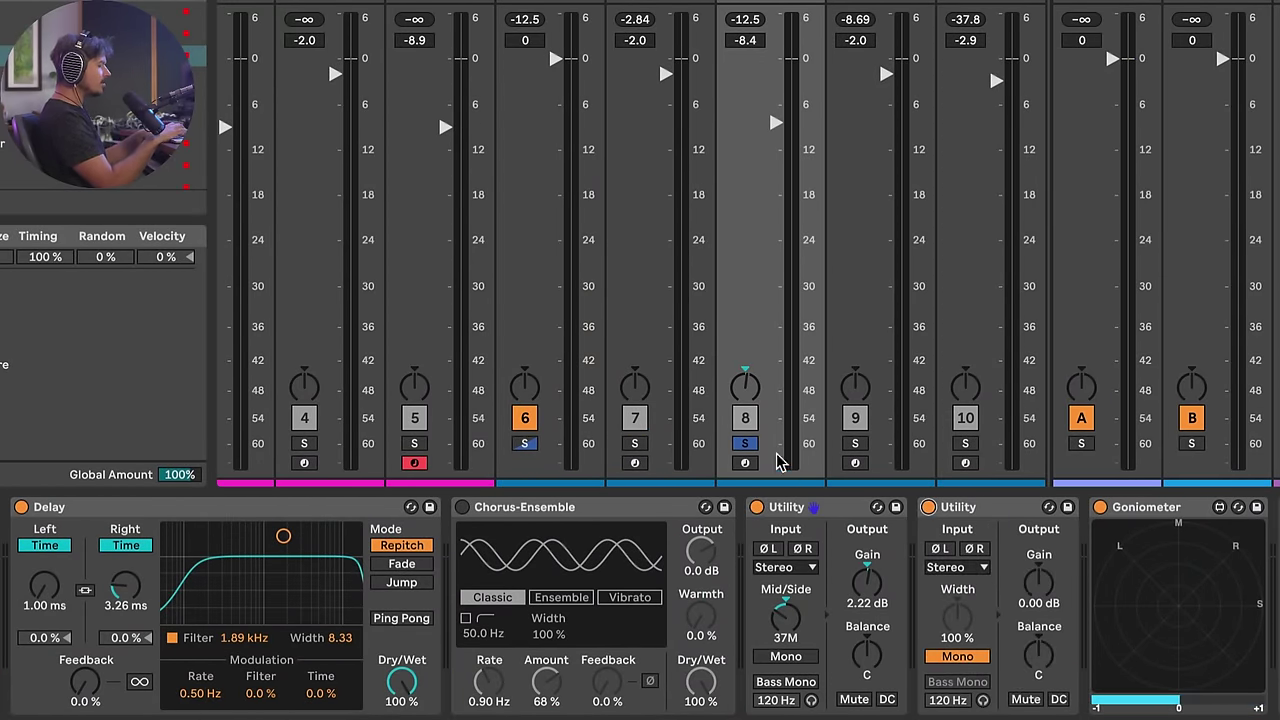
{"action": "left_click", "coordinate": [757, 507]}
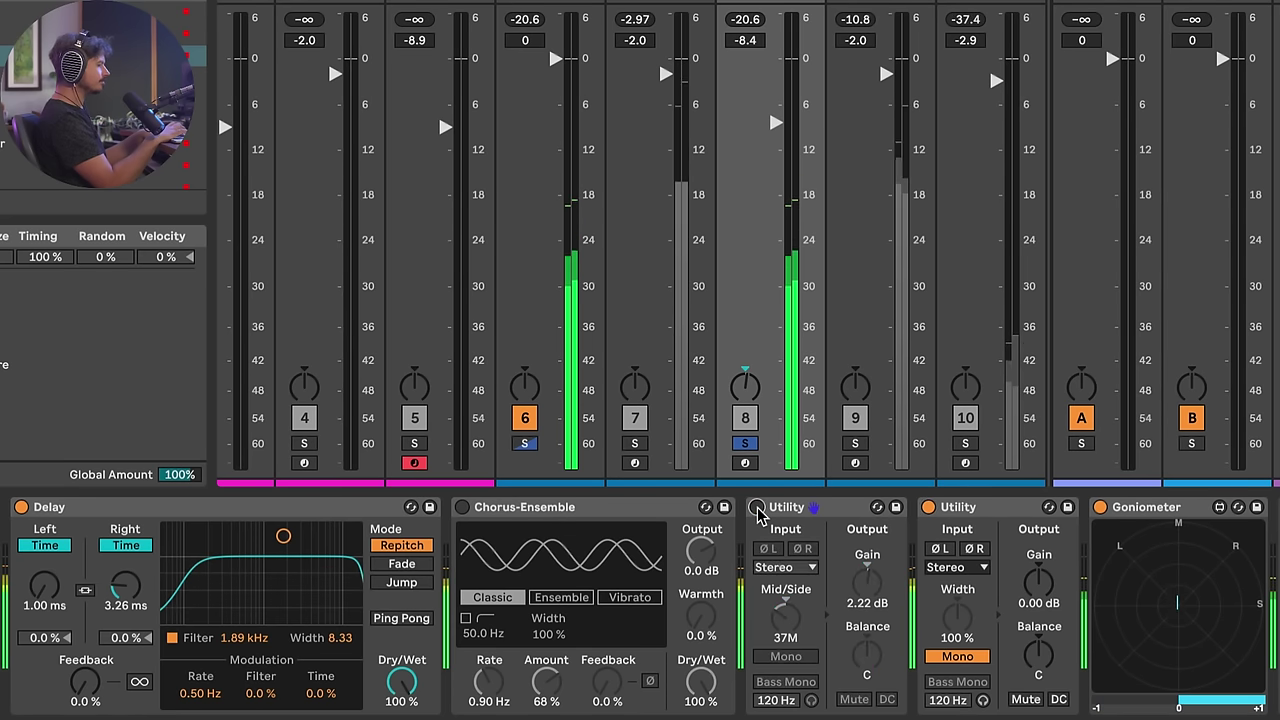
{"action": "left_click", "coordinate": [757, 507]}
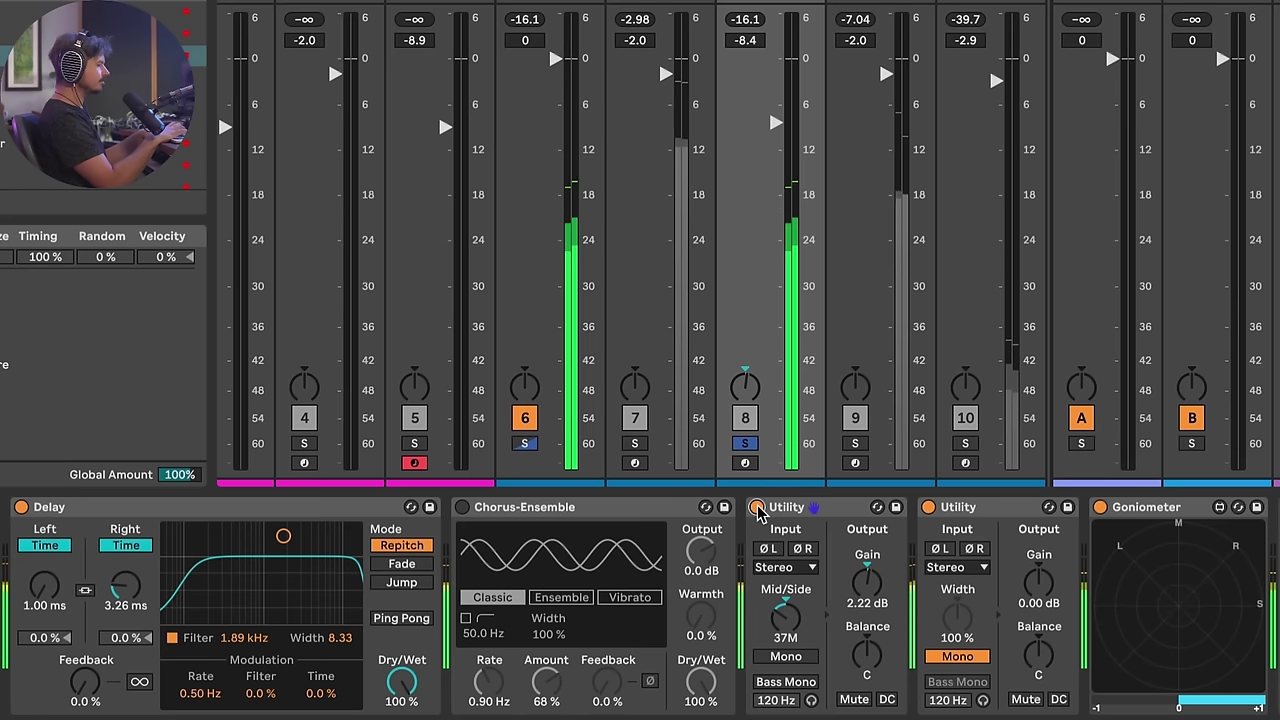